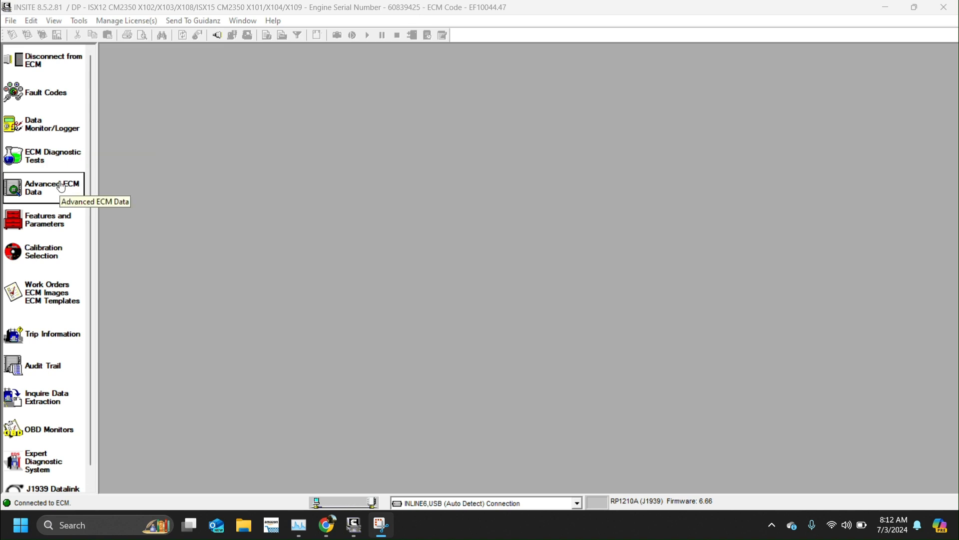
- Open the ECM's fault code list and view the recorded details of fault code 2754
{"action": "left_click", "coordinate": [64, 103]}
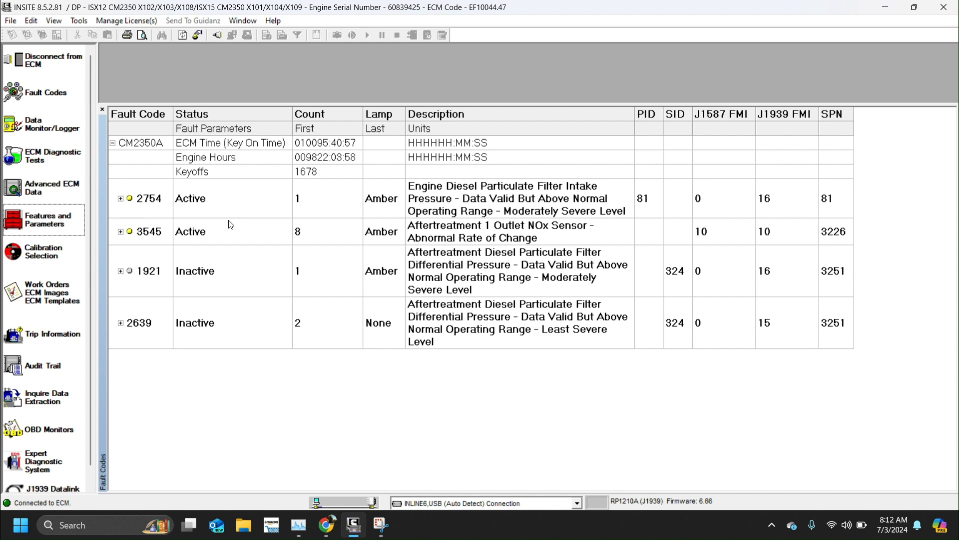
{"action": "left_click", "coordinate": [121, 198]}
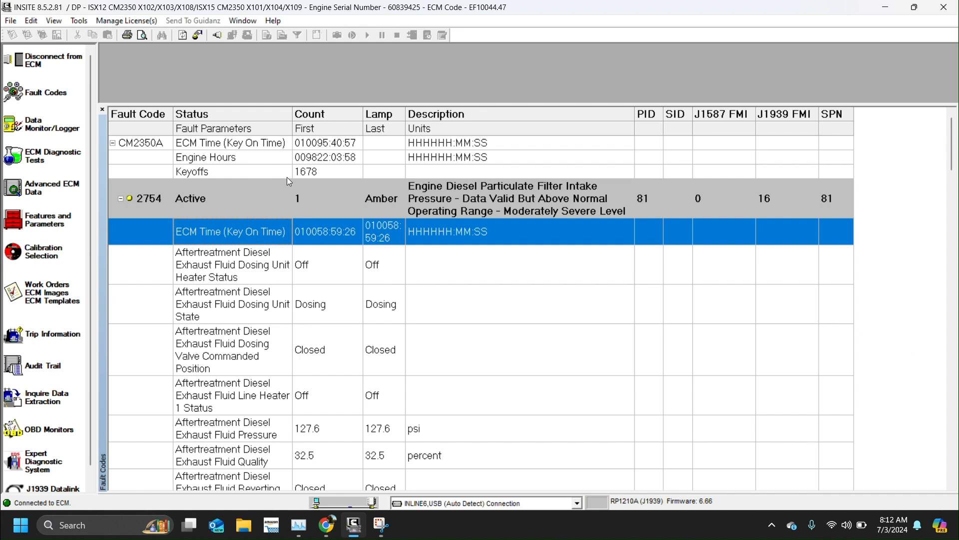
{"action": "left_click", "coordinate": [121, 198]}
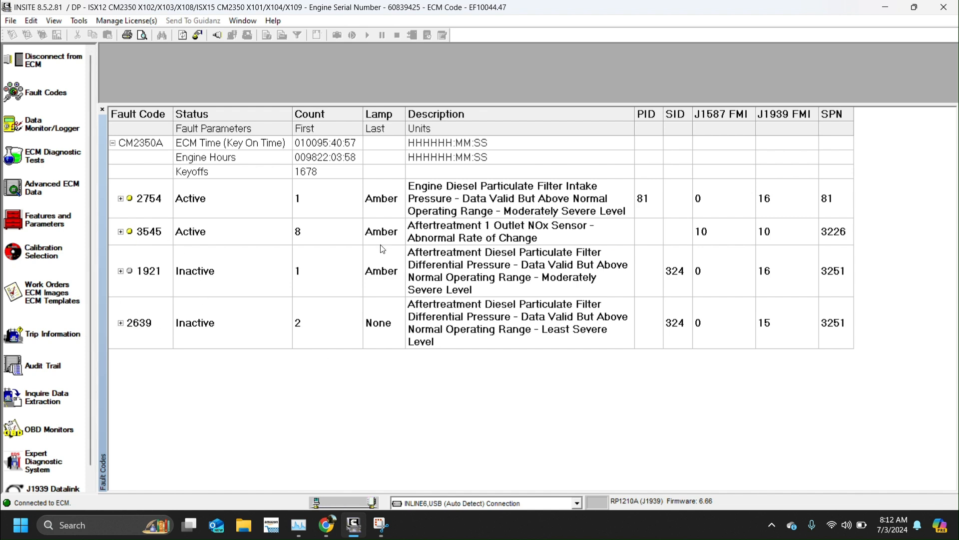
- Check the Reset All Faults options for the listed codes without resetting anything, and close the fault code list
{"action": "right_click", "coordinate": [333, 200]}
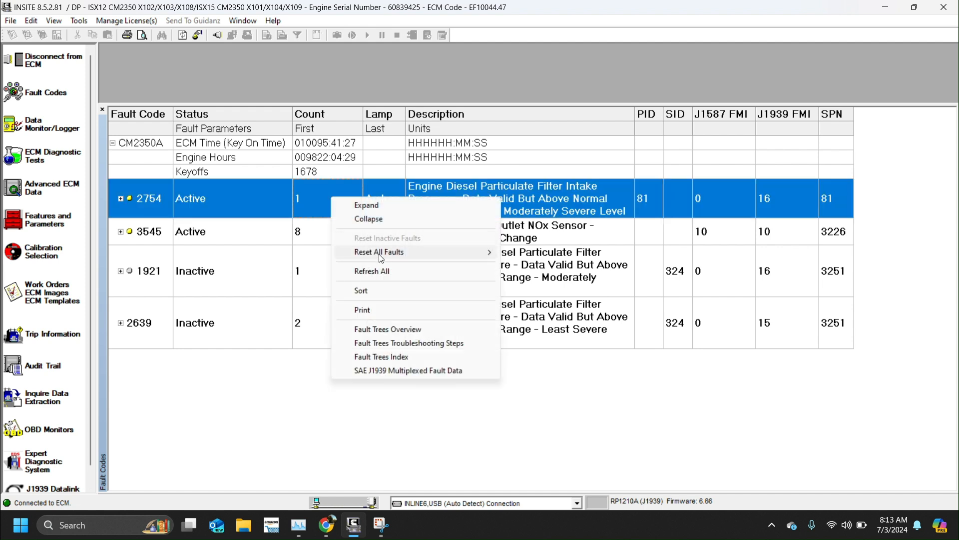
{"action": "mouse_move", "coordinate": [387, 255]}
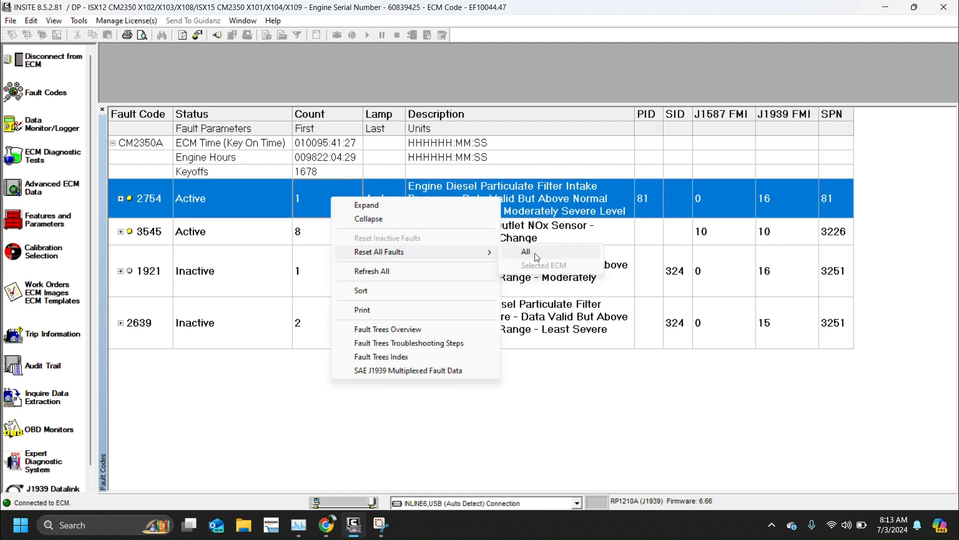
{"action": "left_click", "coordinate": [264, 404]}
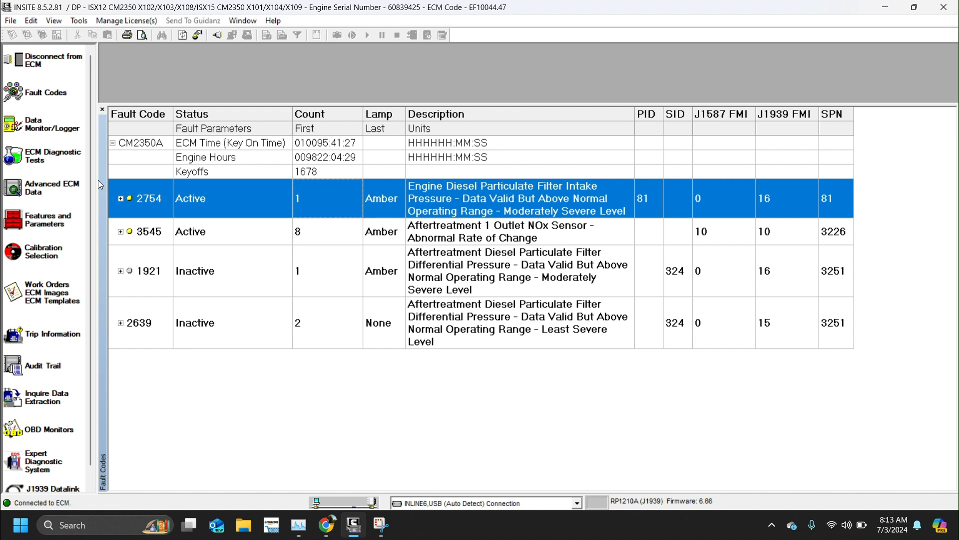
{"action": "left_click", "coordinate": [58, 103]}
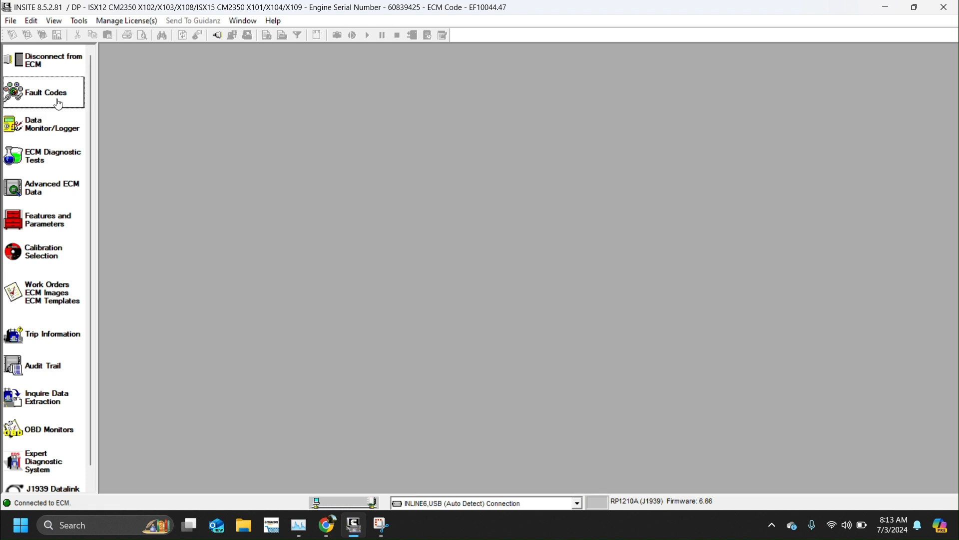
- Open the Data Monitor/Logger and look through the predefined parameter groups down to White Smoke/Engine Stumble
{"action": "left_click", "coordinate": [48, 122]}
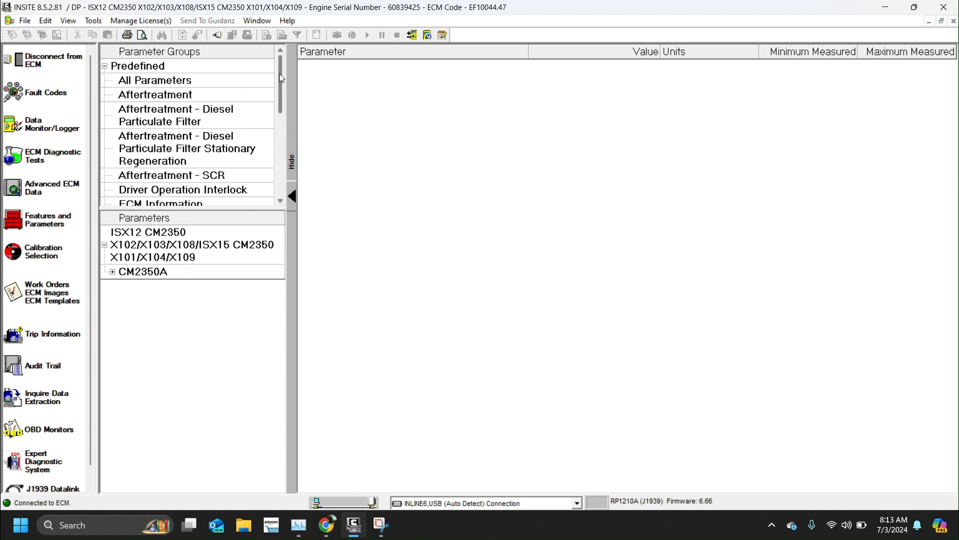
{"action": "left_click_drag", "start_coordinate": [279, 77], "coordinate": [279, 89]}
{"action": "left_click", "coordinate": [280, 201]}
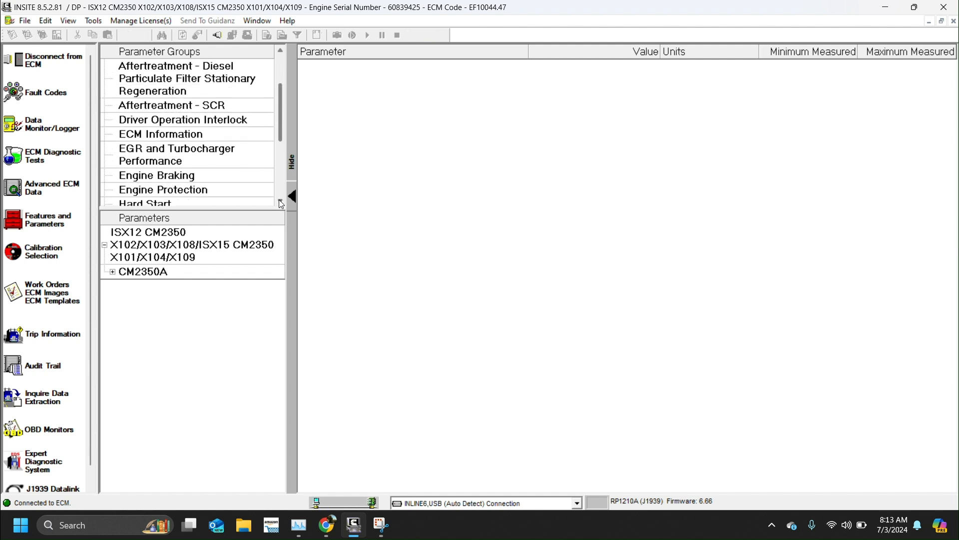
{"action": "left_click", "coordinate": [280, 201]}
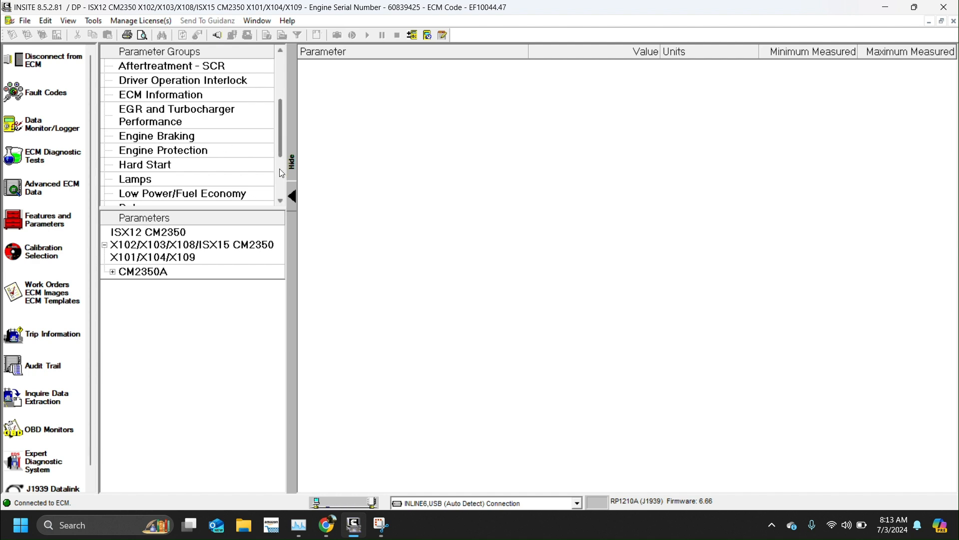
{"action": "left_click", "coordinate": [281, 201]}
{"action": "left_click", "coordinate": [280, 200]}
{"action": "left_click", "coordinate": [281, 201]}
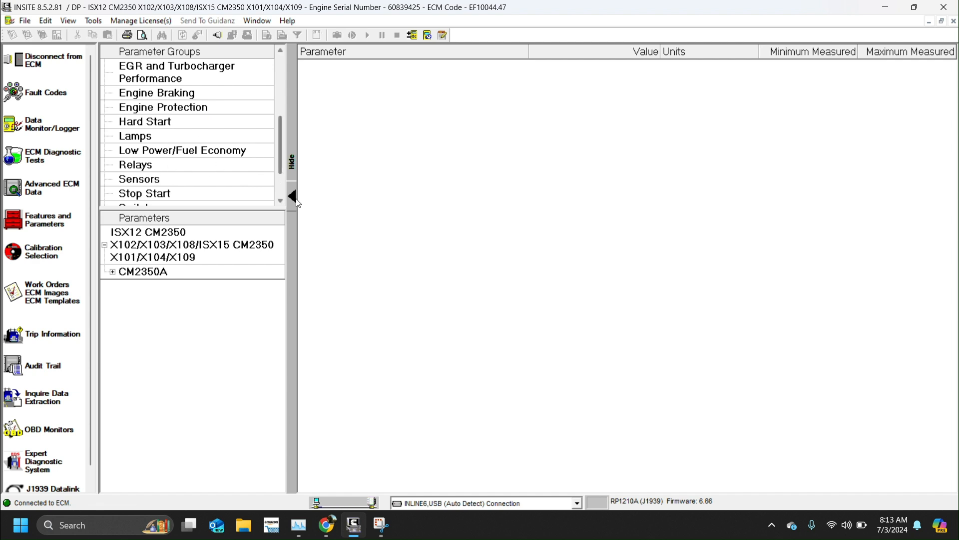
{"action": "left_click", "coordinate": [277, 202]}
{"action": "left_click", "coordinate": [278, 201]}
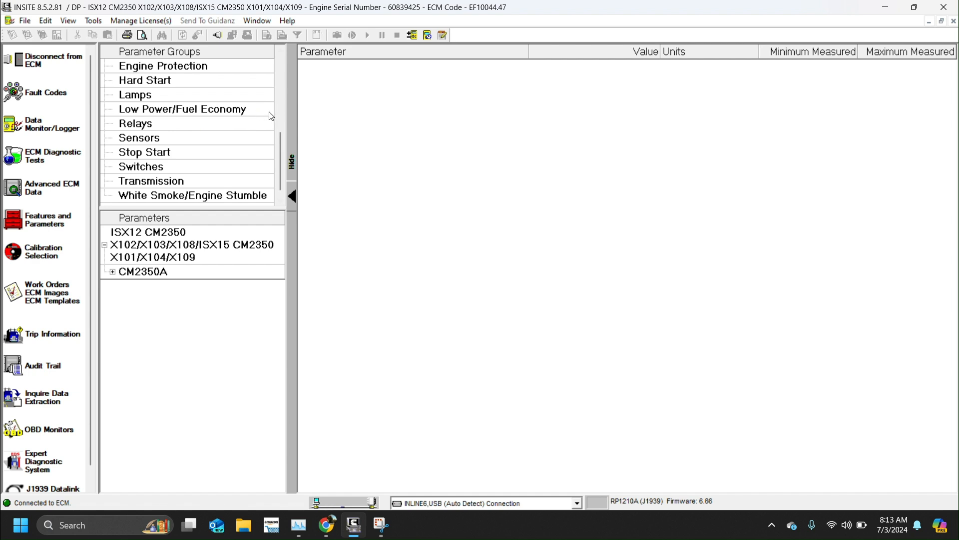
- Display the live values of the Aftertreatment - Diesel Particulate Filter parameter group and review the readings
{"action": "left_click", "coordinate": [280, 61]}
{"action": "left_click", "coordinate": [280, 61]}
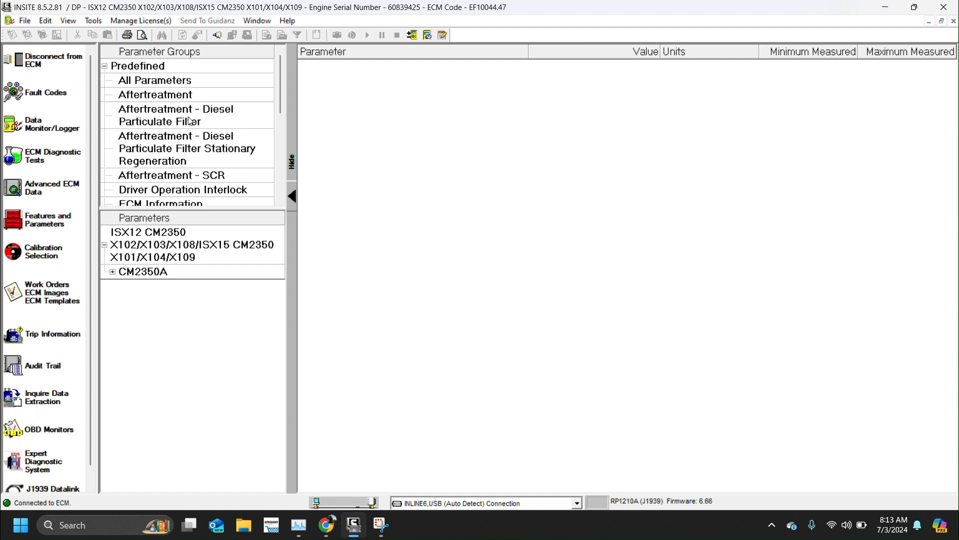
{"action": "left_click", "coordinate": [169, 116]}
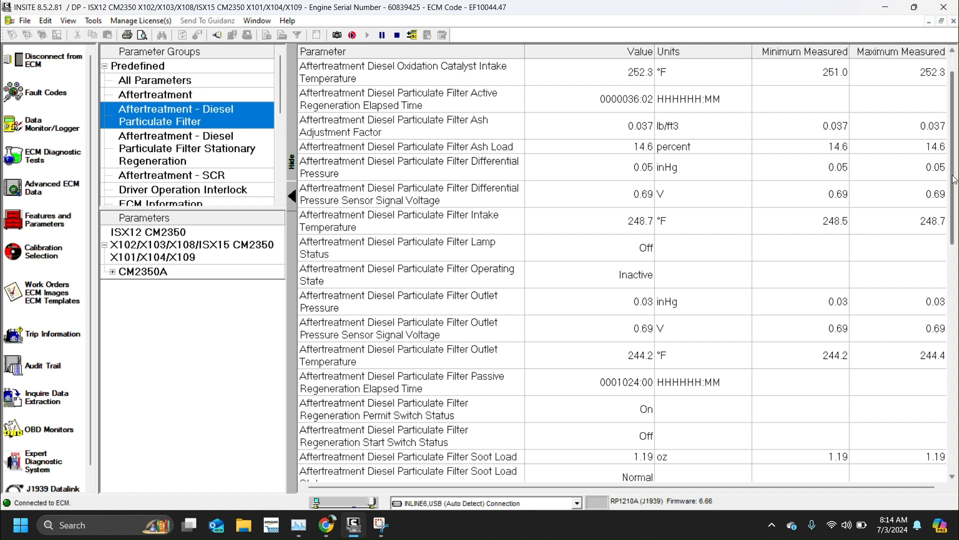
{"action": "scroll", "coordinate": [939, 195], "scroll_direction": "down", "scroll_amount": 1}
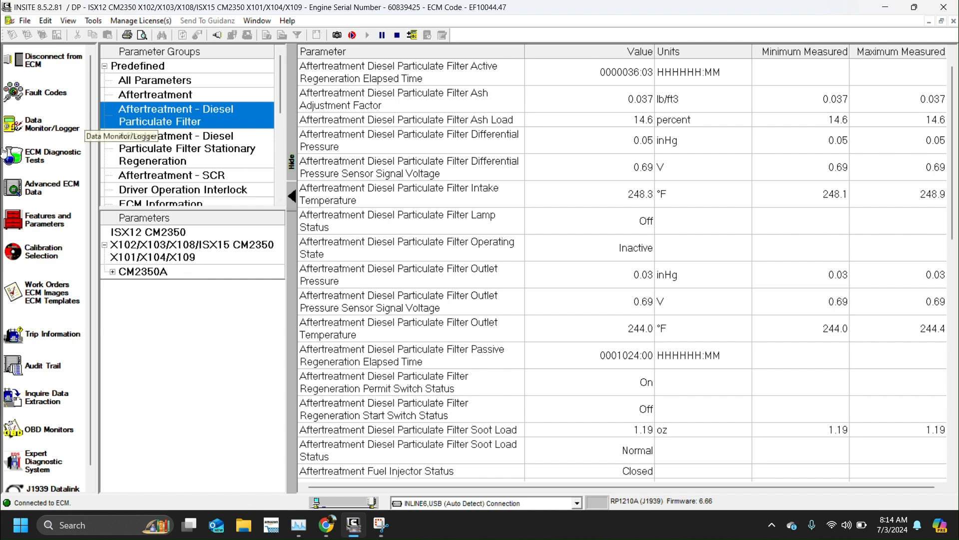
- View the Aftertreatment Diesel Particulate Filter Regeneration test in ECM Diagnostic Tests without starting it, and return to the test list
{"action": "left_click", "coordinate": [45, 151]}
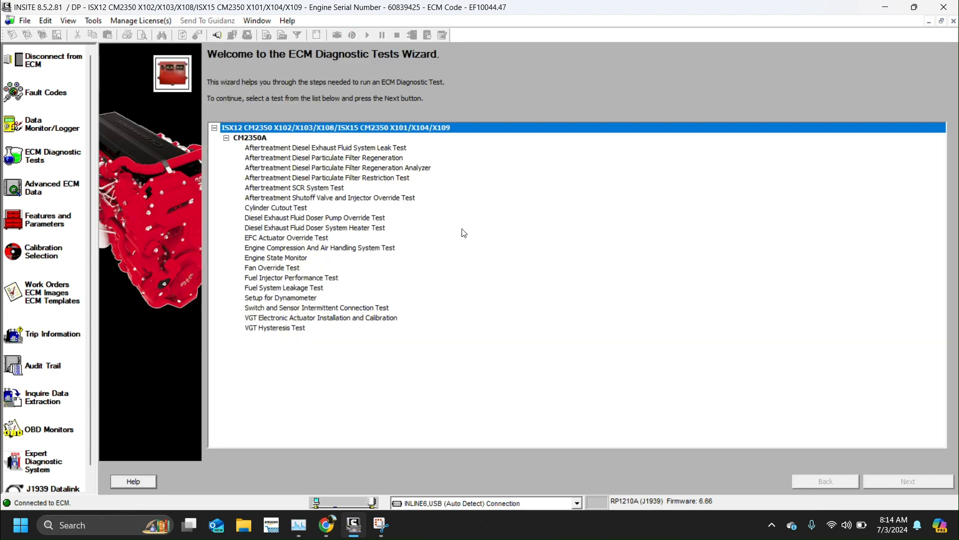
{"action": "double_click", "coordinate": [367, 157]}
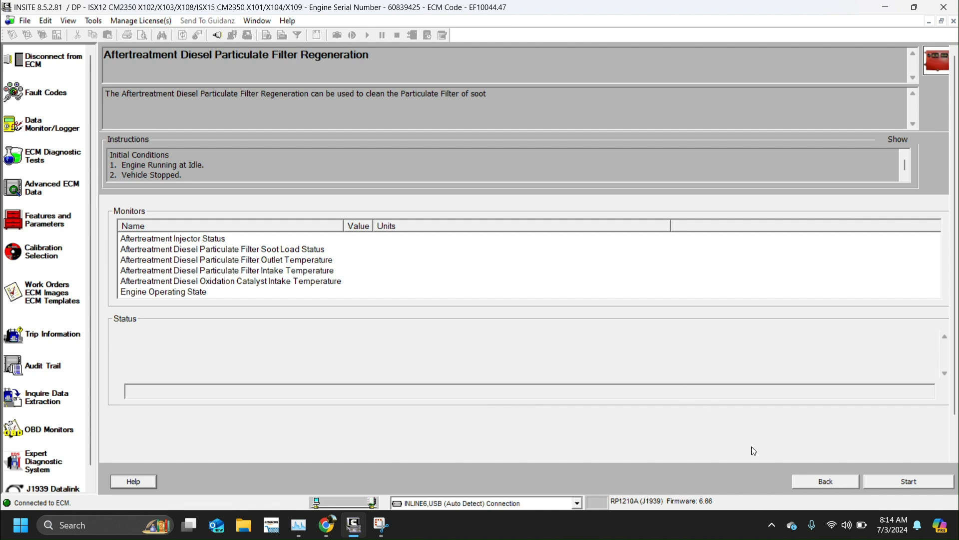
{"action": "left_click", "coordinate": [809, 480]}
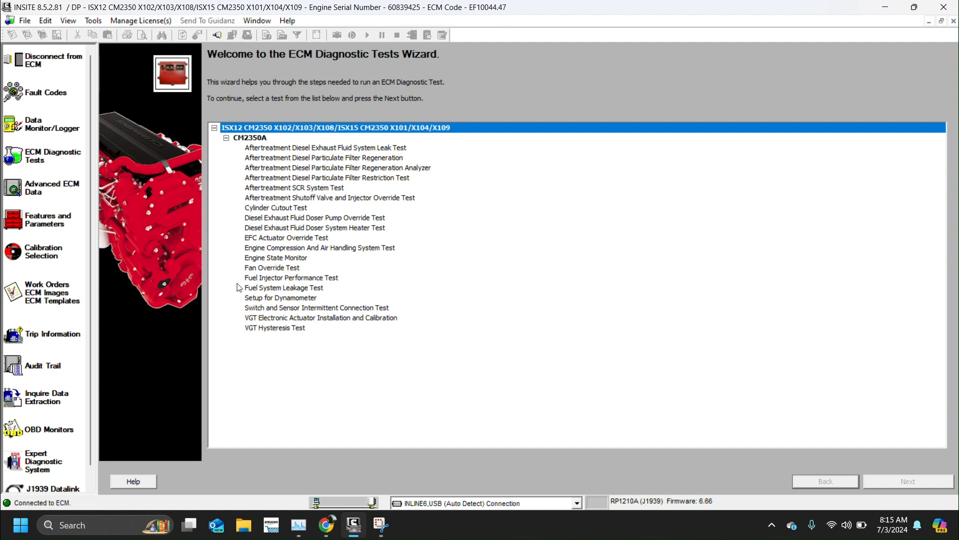
- View the Fuel System Leakage Test, acknowledging its high-pressure warning, and return to the test list without starting it
{"action": "left_click", "coordinate": [264, 288]}
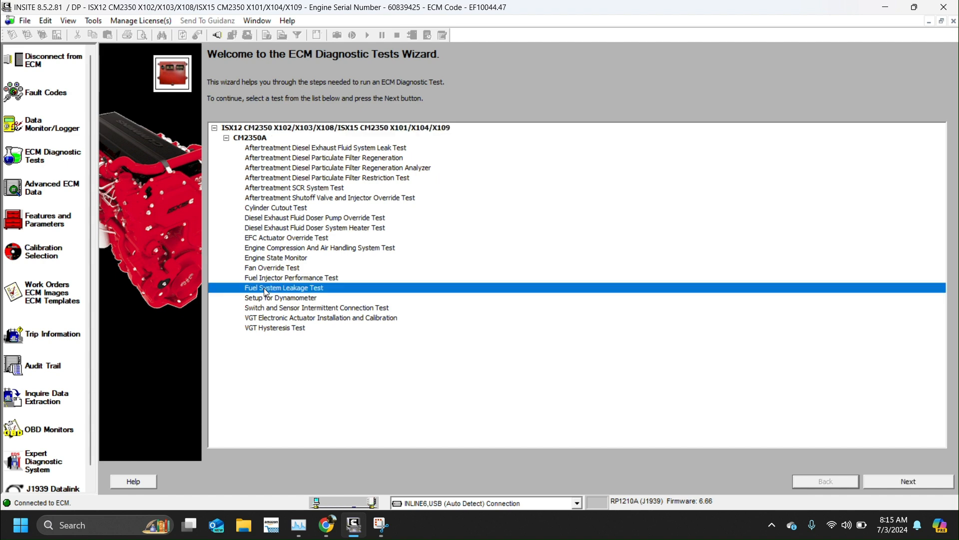
{"action": "key", "text": "Return"}
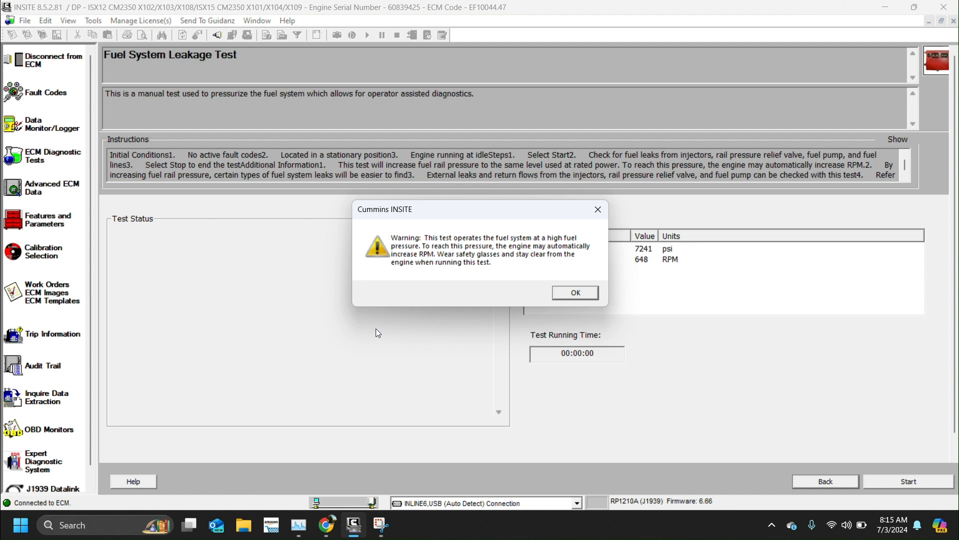
{"action": "left_click", "coordinate": [591, 292]}
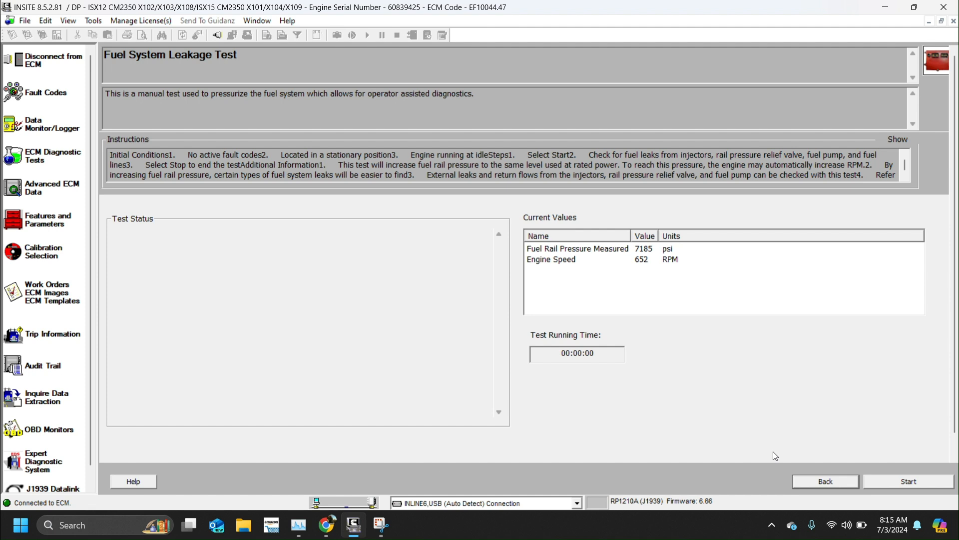
{"action": "left_click", "coordinate": [811, 481]}
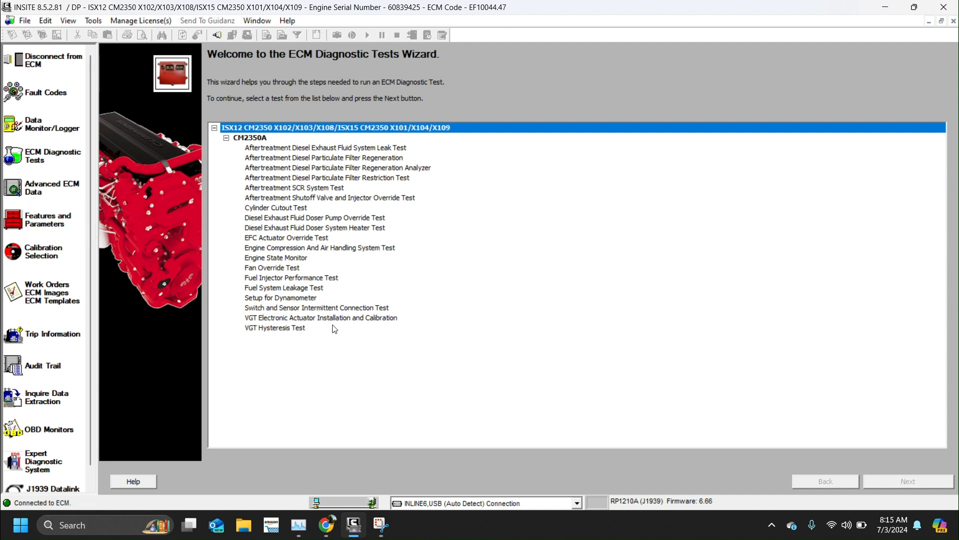
- Review the VGT Electronic Actuator Installation and Calibration procedure options and the VGT Hysteresis Test, returning to the test list after each
{"action": "double_click", "coordinate": [273, 320]}
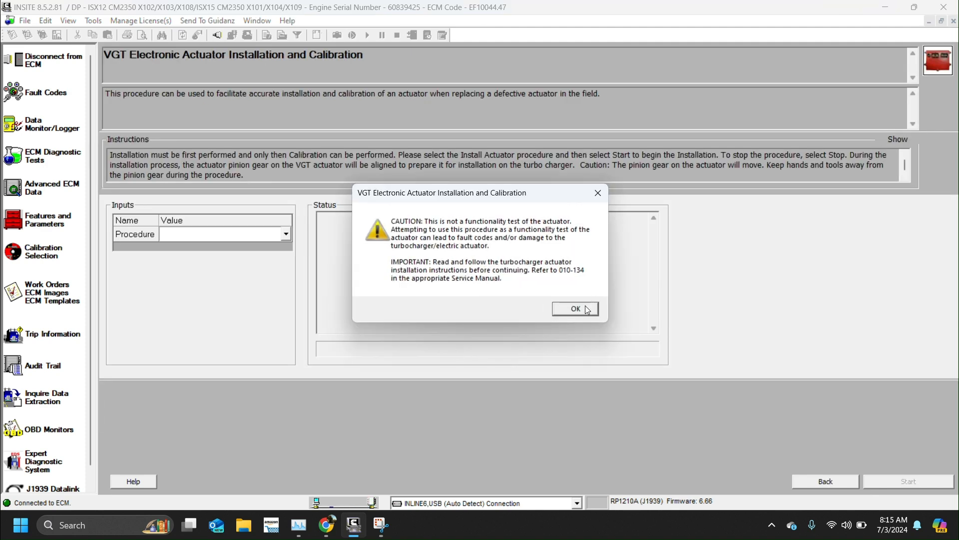
{"action": "left_click", "coordinate": [585, 307]}
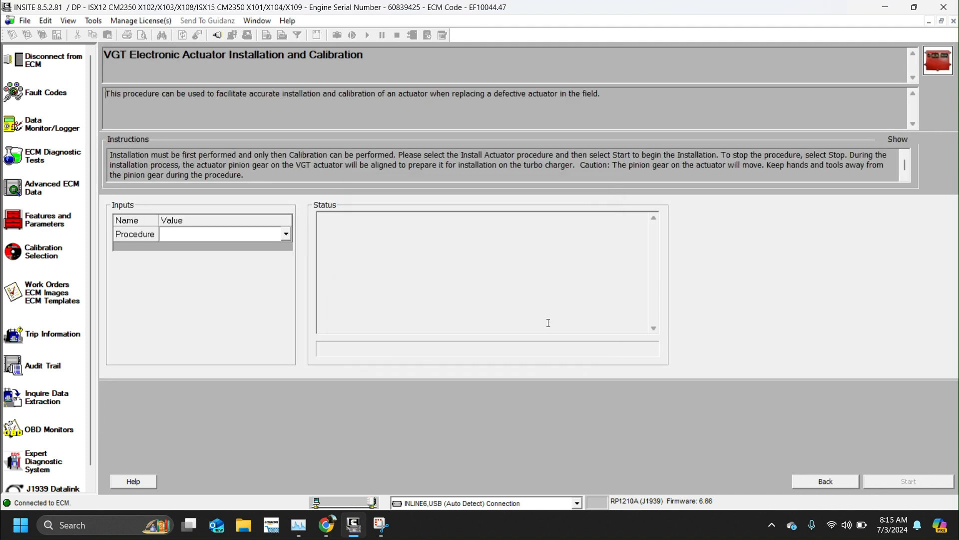
{"action": "left_click", "coordinate": [285, 234]}
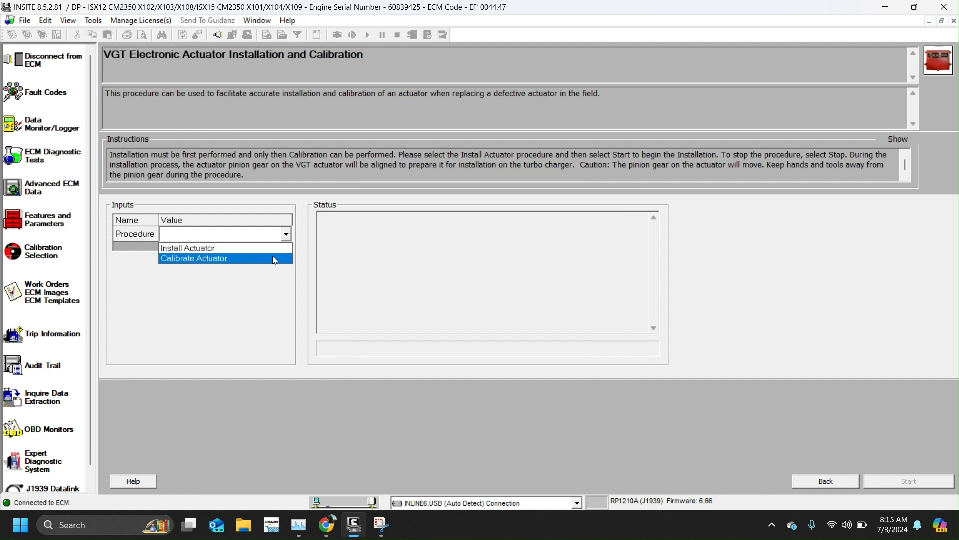
{"action": "left_click", "coordinate": [282, 248]}
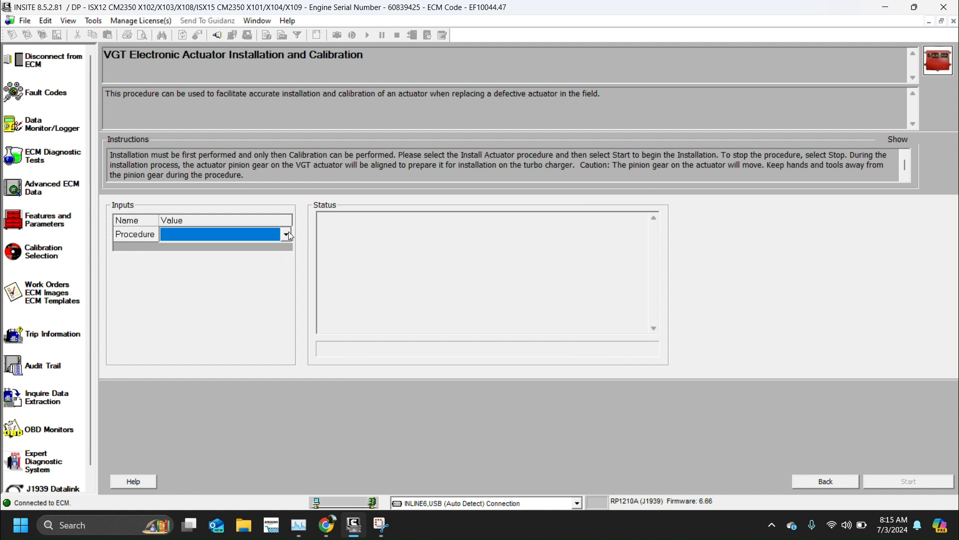
{"action": "left_click", "coordinate": [826, 481]}
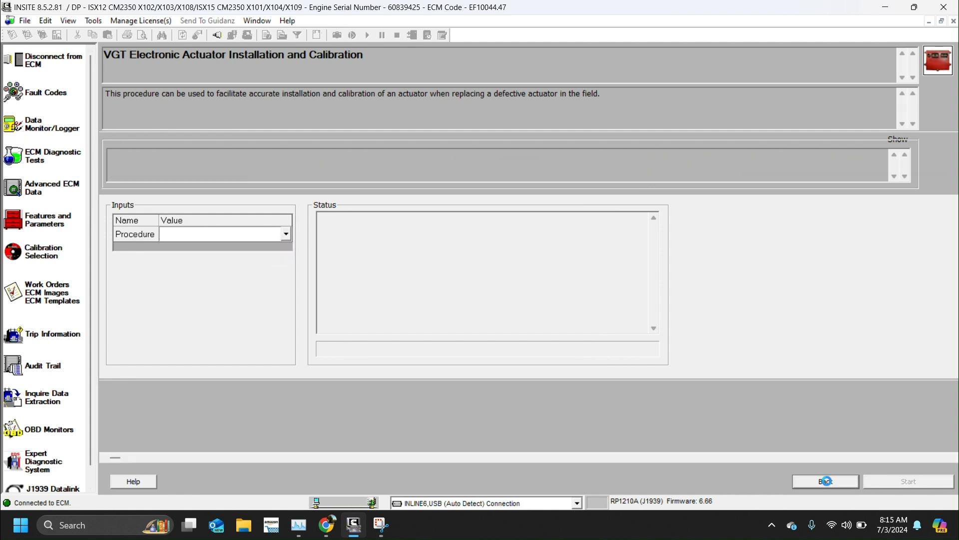
{"action": "double_click", "coordinate": [288, 326]}
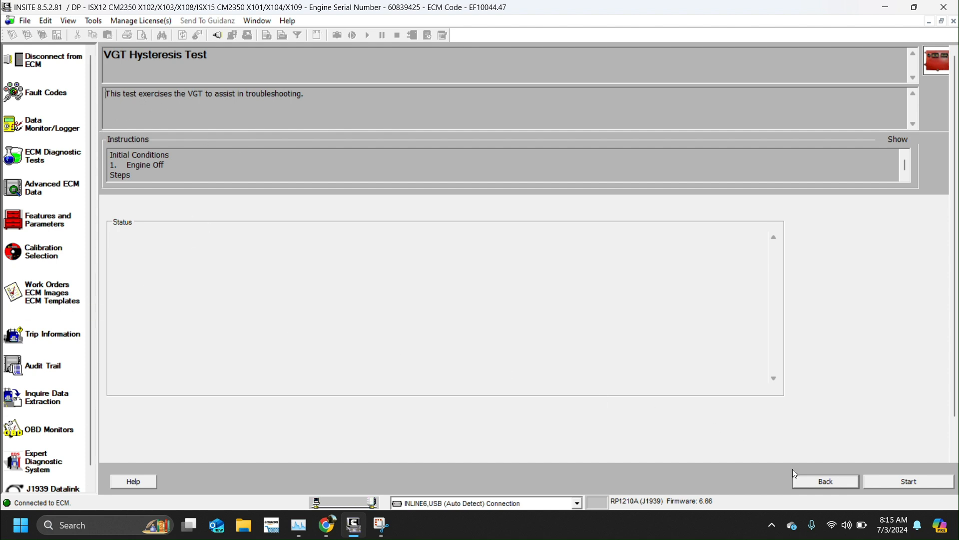
{"action": "left_click", "coordinate": [808, 481]}
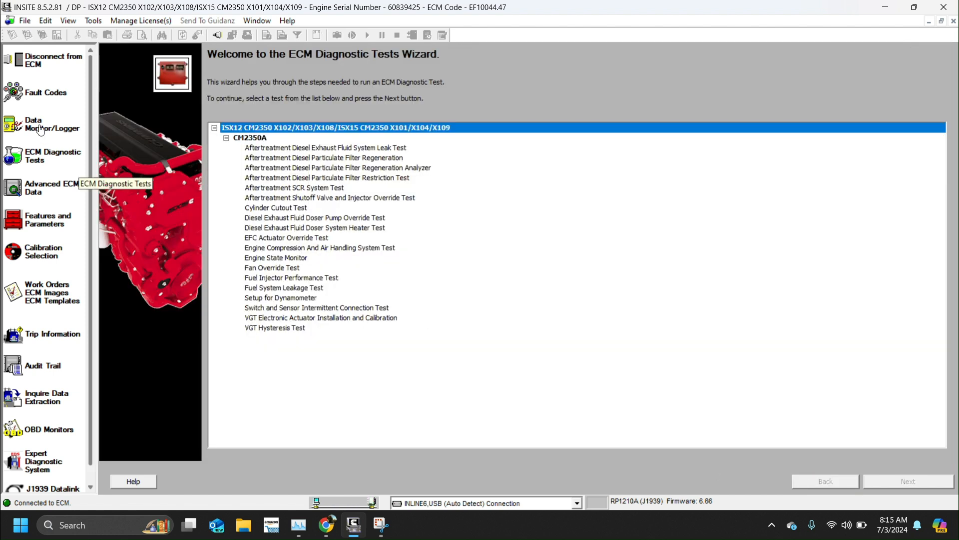
- Open Advanced ECM Data and view the Aftertreatment History and Aftertreatment Maintenance Filter Installation features
{"action": "left_click", "coordinate": [45, 188]}
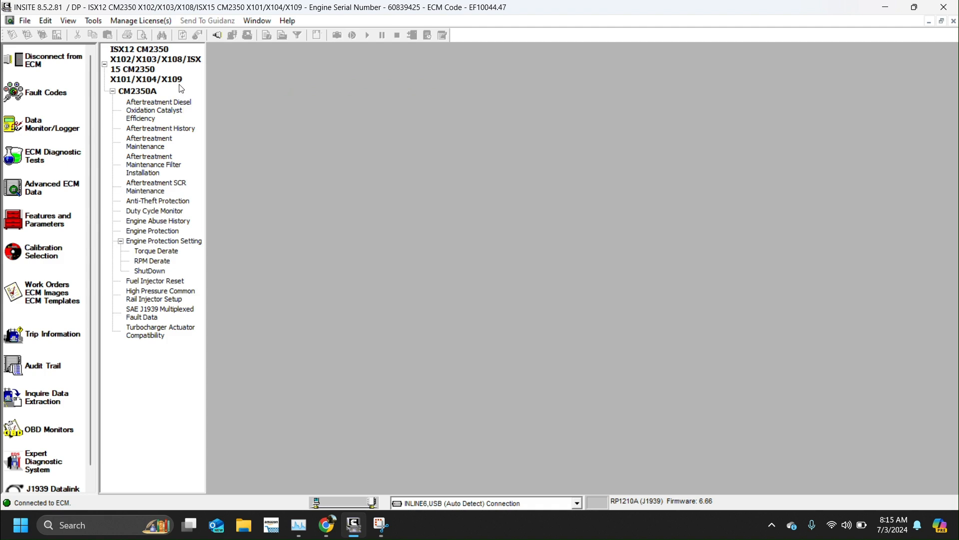
{"action": "left_click", "coordinate": [146, 129]}
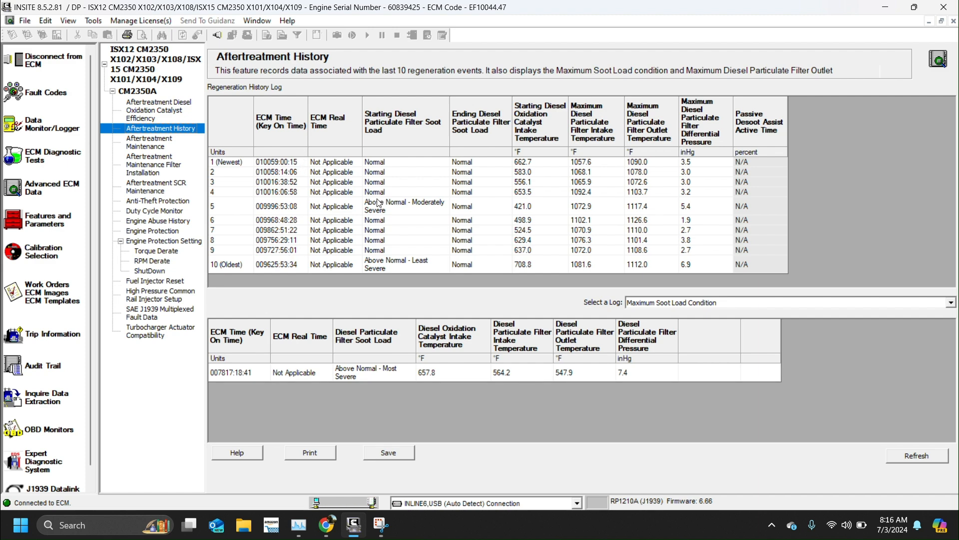
{"action": "left_click", "coordinate": [152, 165]}
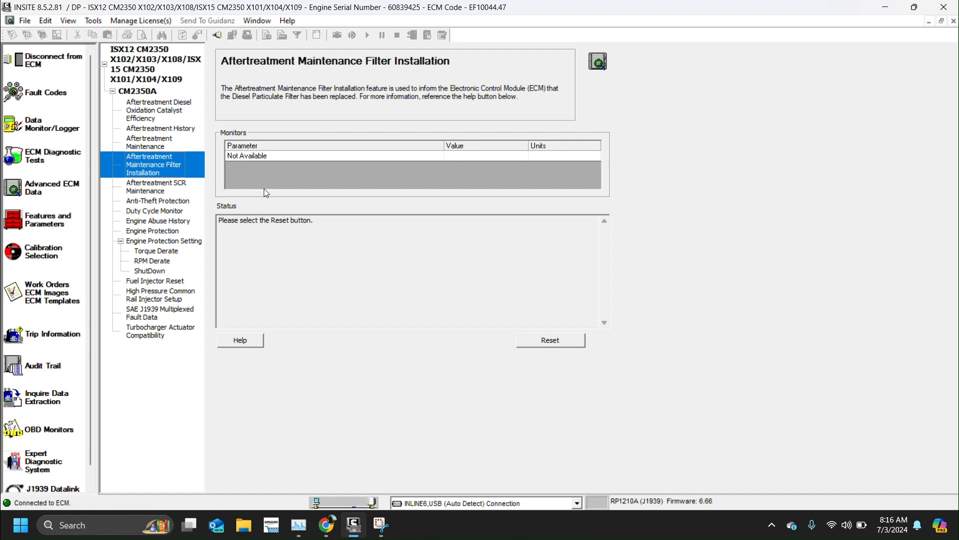
- Review the reset options under Aftertreatment Maintenance without applying any, and open Aftertreatment SCR Maintenance
{"action": "left_click", "coordinate": [146, 145]}
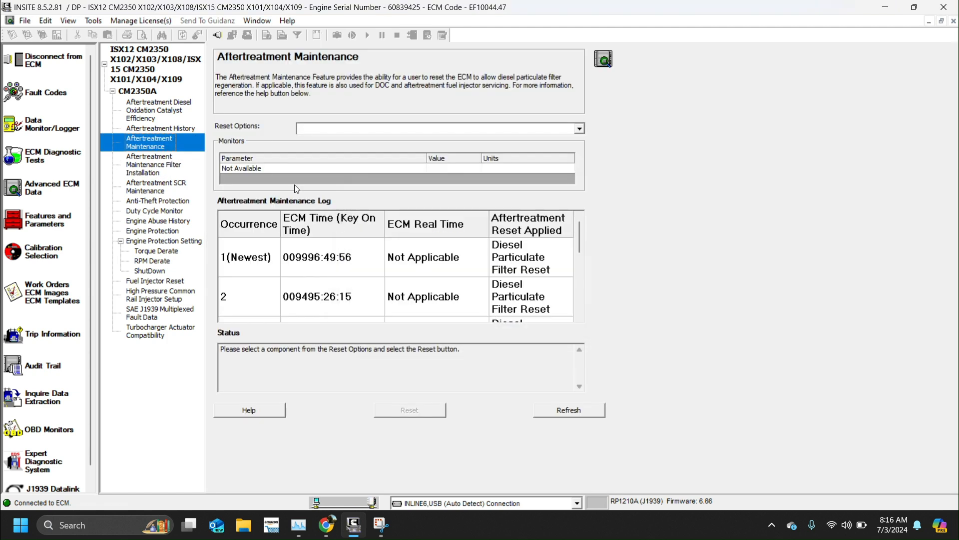
{"action": "left_click", "coordinate": [431, 129]}
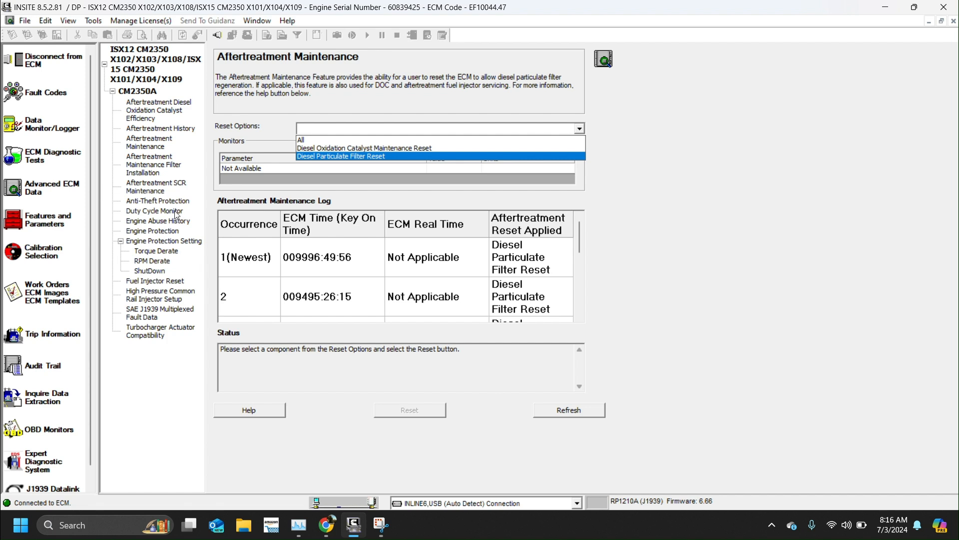
{"action": "left_click", "coordinate": [156, 192]}
{"action": "left_click", "coordinate": [157, 189]}
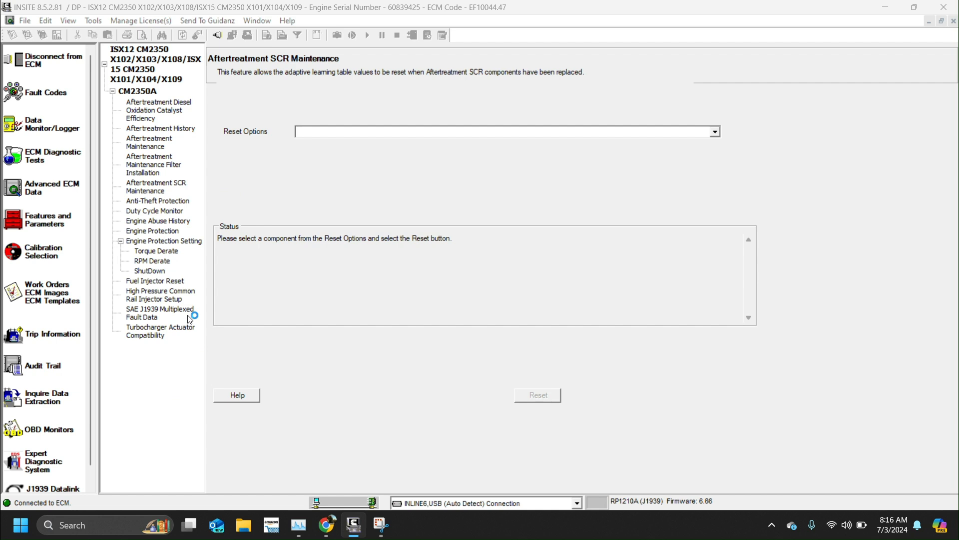
- View the Fuel Injector Reset feature, open Features and Parameters, and look through its feature list
{"action": "left_click", "coordinate": [165, 283]}
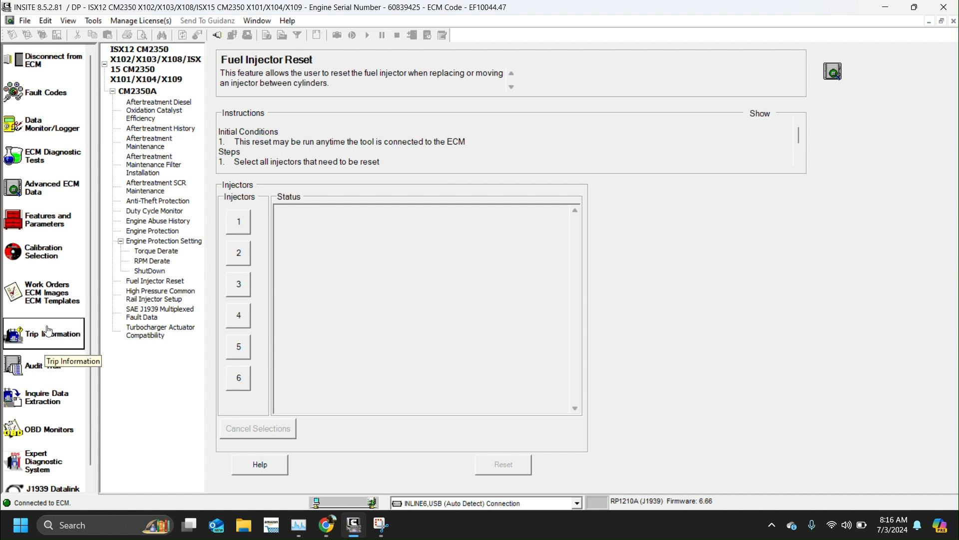
{"action": "left_click", "coordinate": [39, 233]}
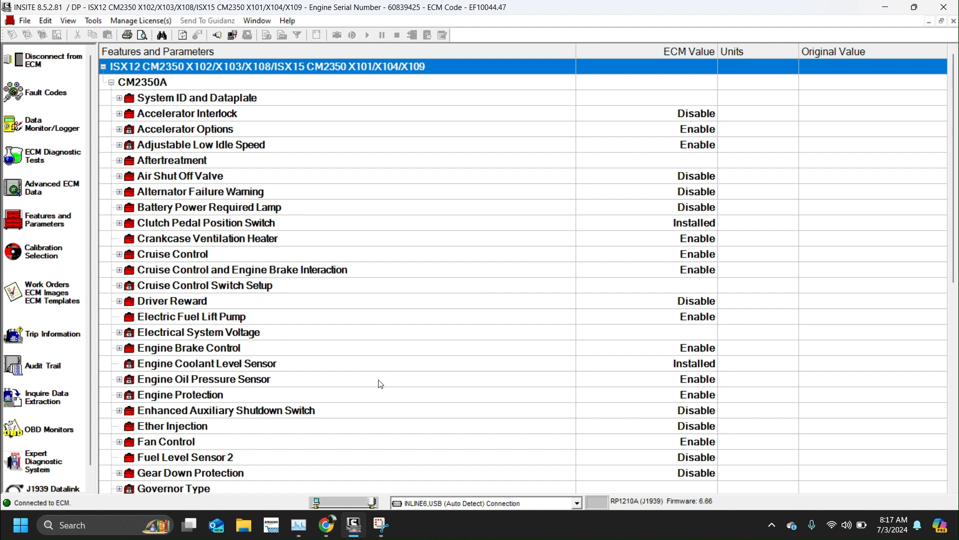
{"action": "mouse_move", "coordinate": [380, 384]}
{"action": "left_click_drag", "start_coordinate": [953, 170], "coordinate": [954, 225]}
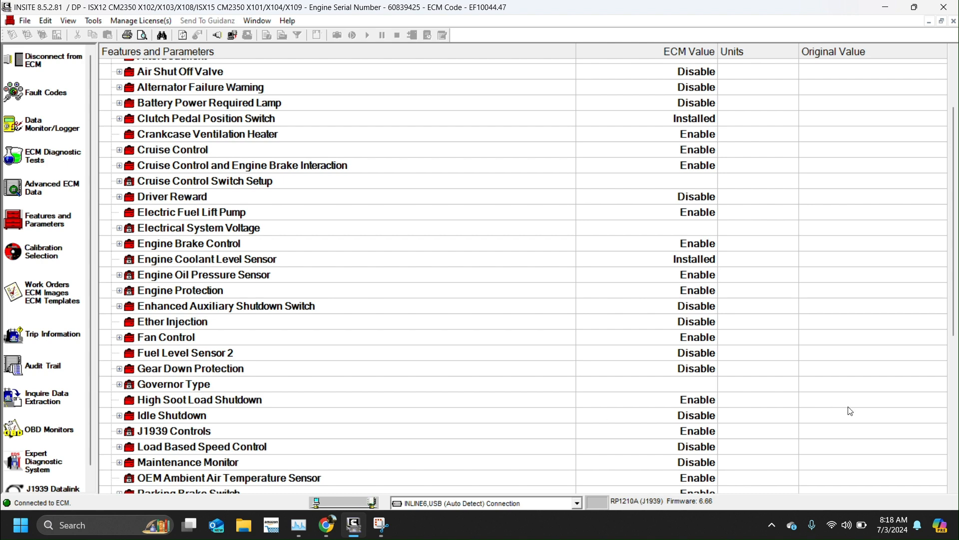
{"action": "left_click_drag", "start_coordinate": [956, 318], "coordinate": [955, 420]}
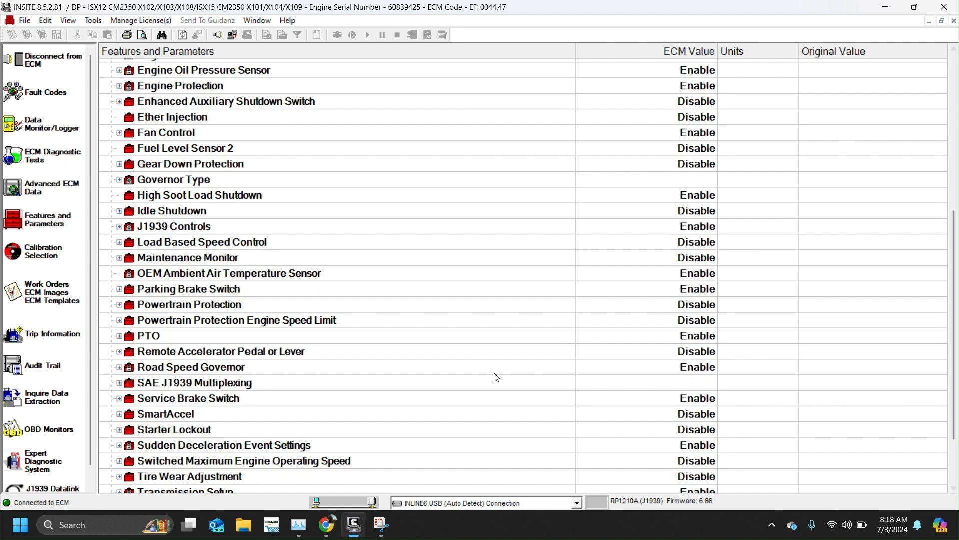
- Expand the PTO and Road Speed Governor features to review their parameters, collapsing each one again
{"action": "left_click", "coordinate": [113, 337]}
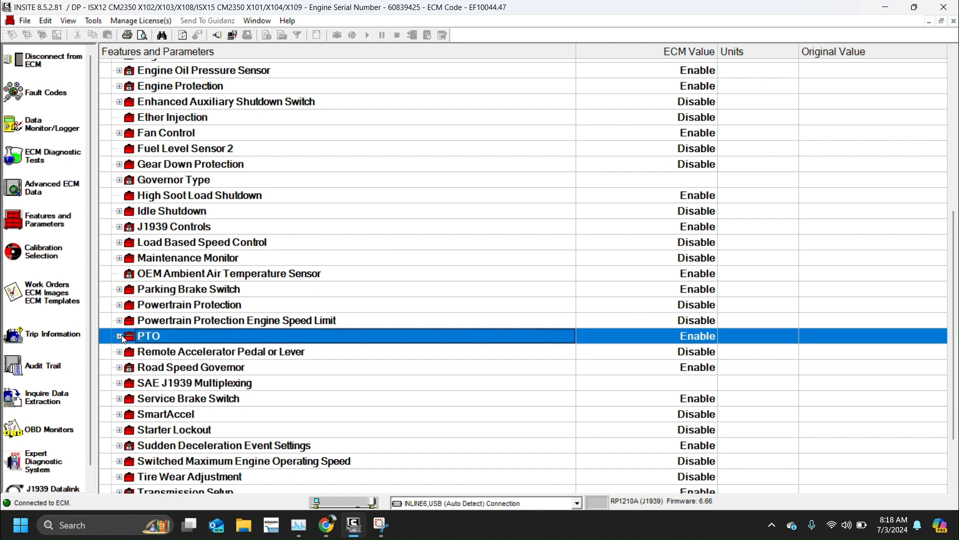
{"action": "left_click", "coordinate": [120, 336]}
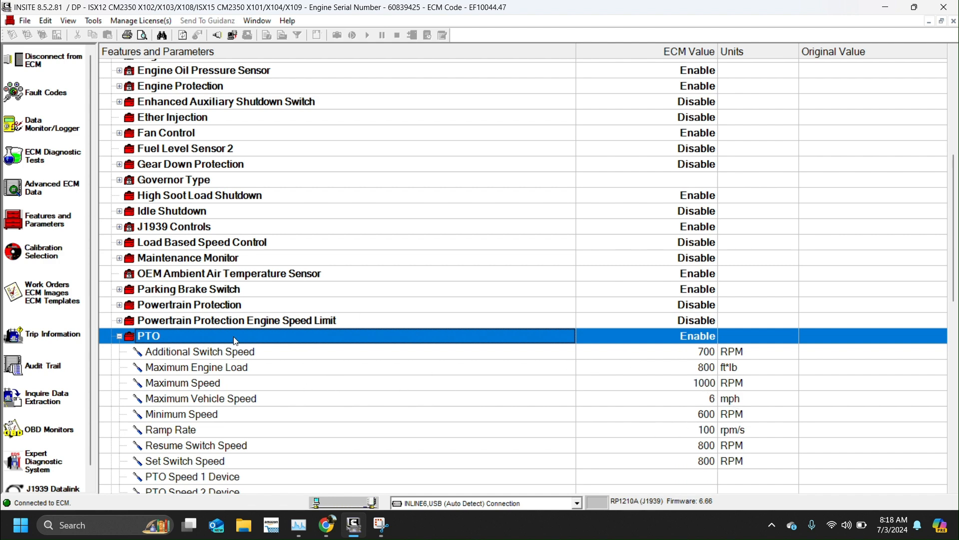
{"action": "left_click", "coordinate": [119, 336]}
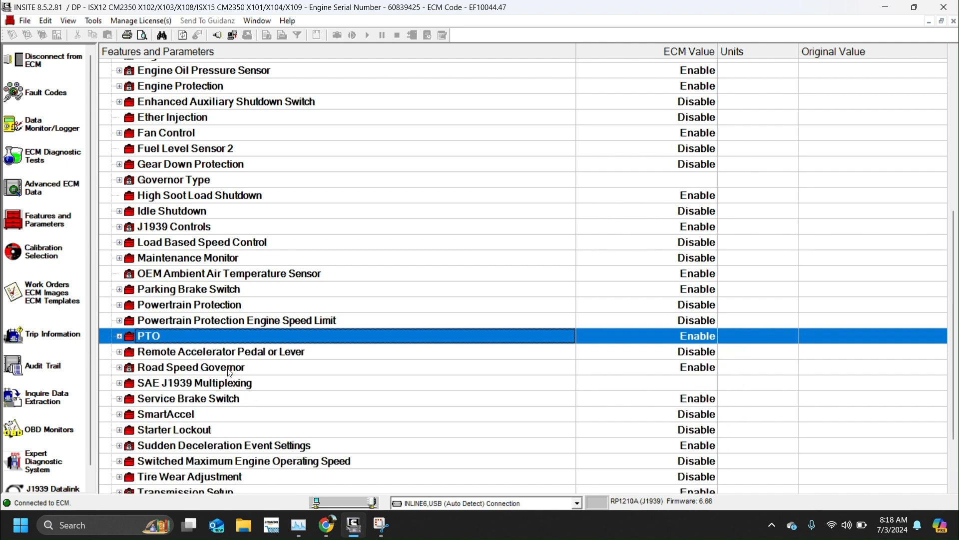
{"action": "left_click", "coordinate": [119, 367]}
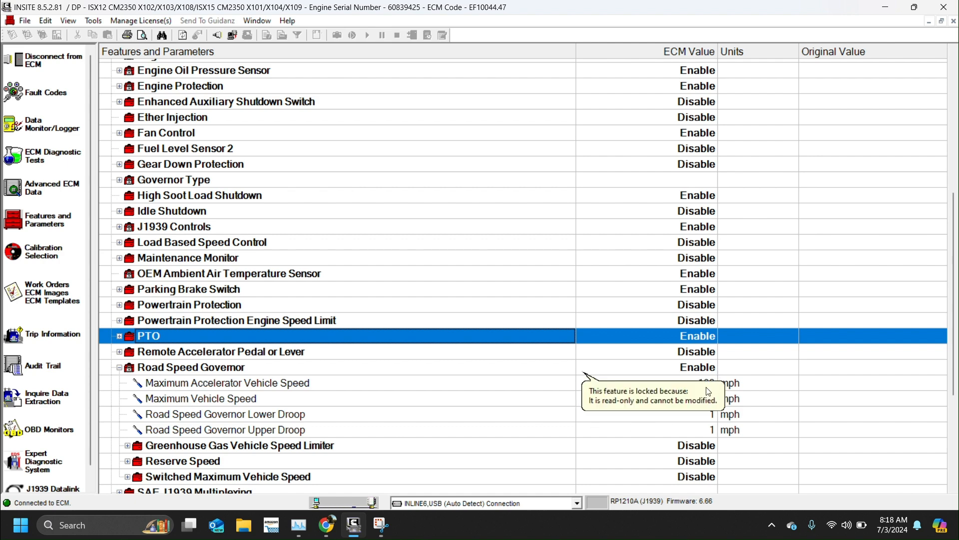
{"action": "left_click", "coordinate": [123, 367]}
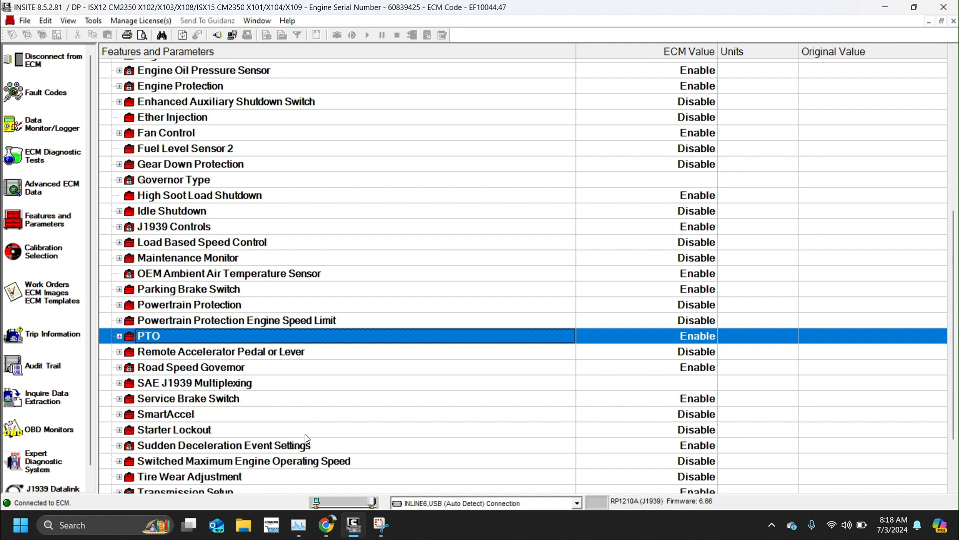
- Look through the remaining features down to Water In Fuel Sensor and expand Cruise Control to view its parameters
{"action": "scroll", "coordinate": [305, 434], "scroll_direction": "down", "scroll_amount": 2}
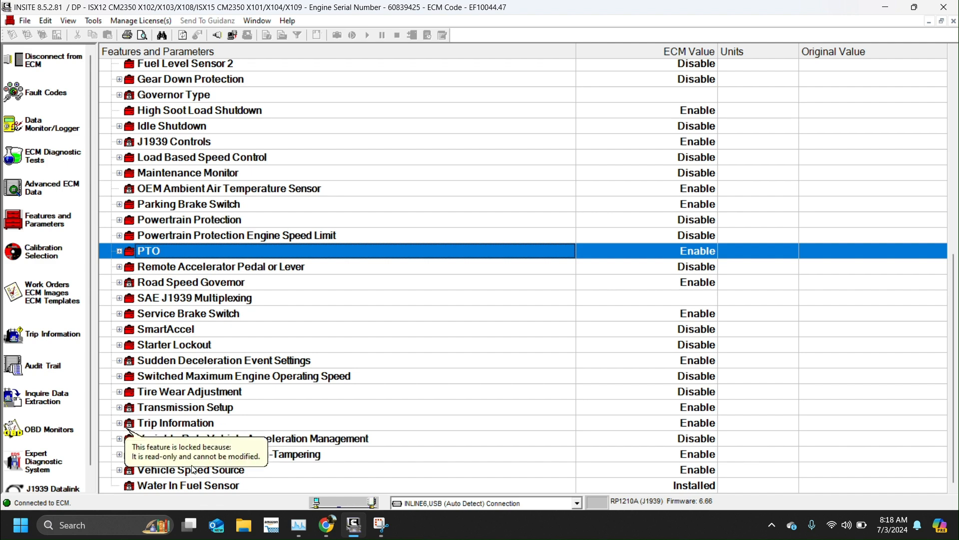
{"action": "scroll", "coordinate": [317, 391], "scroll_direction": "up", "scroll_amount": 2}
{"action": "scroll", "coordinate": [317, 392], "scroll_direction": "down", "scroll_amount": 1}
{"action": "scroll", "coordinate": [317, 391], "scroll_direction": "up", "scroll_amount": 1}
{"action": "scroll", "coordinate": [318, 392], "scroll_direction": "up", "scroll_amount": 7}
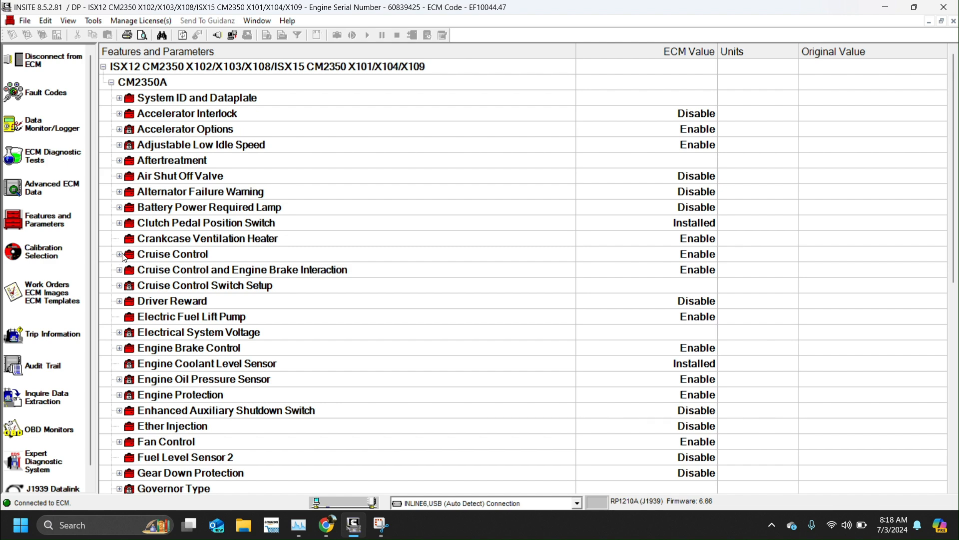
{"action": "left_click", "coordinate": [120, 255]}
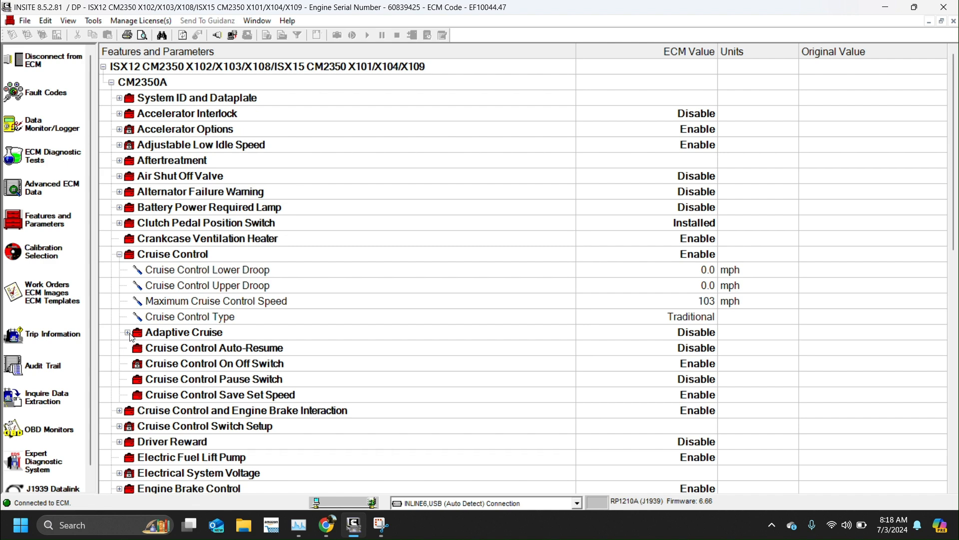
- Try setting Adaptive Cruise under Cruise Control to Enable and return it to Disable
{"action": "left_click", "coordinate": [696, 333]}
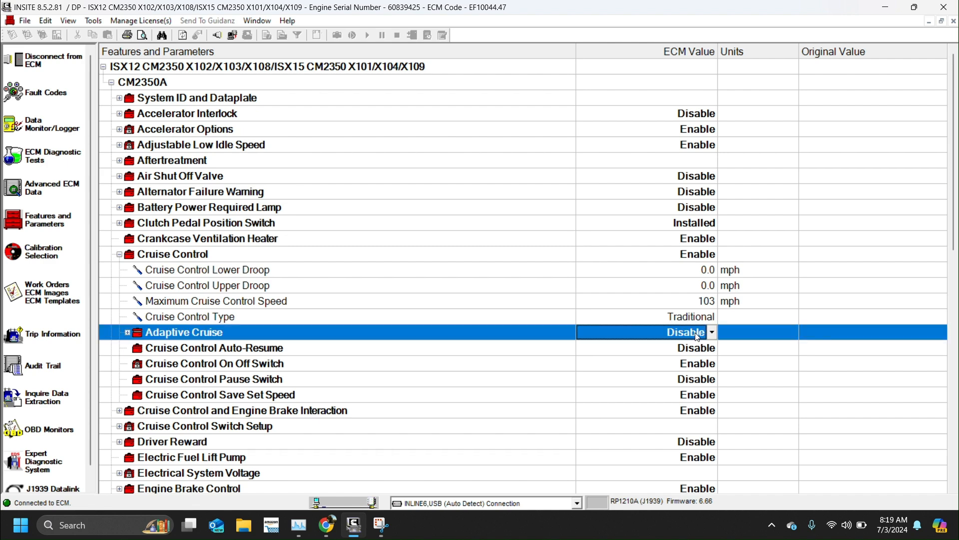
{"action": "left_click", "coordinate": [710, 334]}
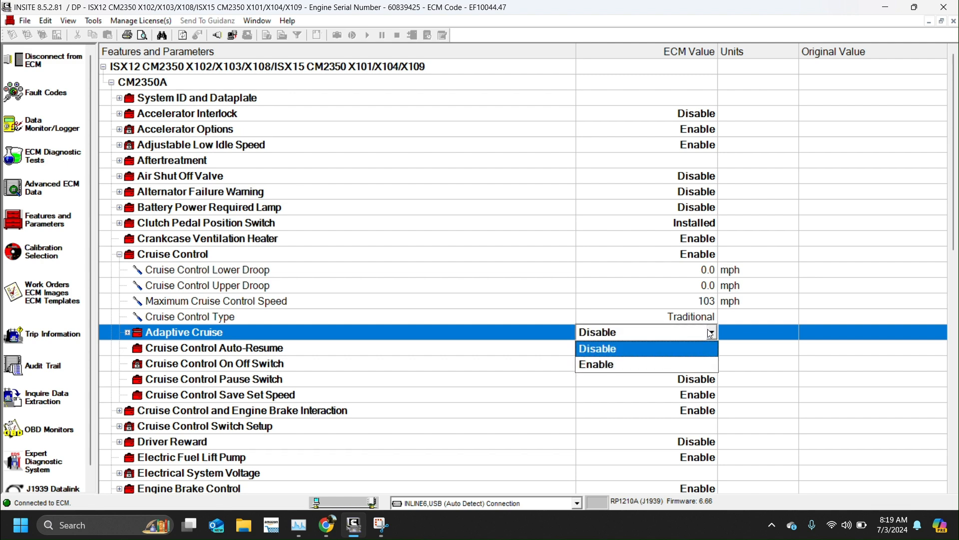
{"action": "left_click", "coordinate": [649, 363]}
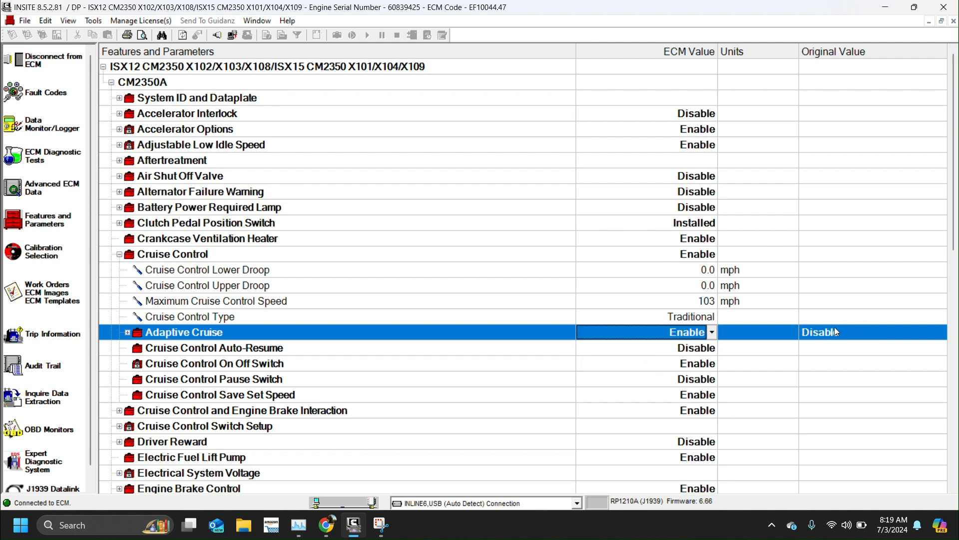
{"action": "left_click", "coordinate": [710, 333]}
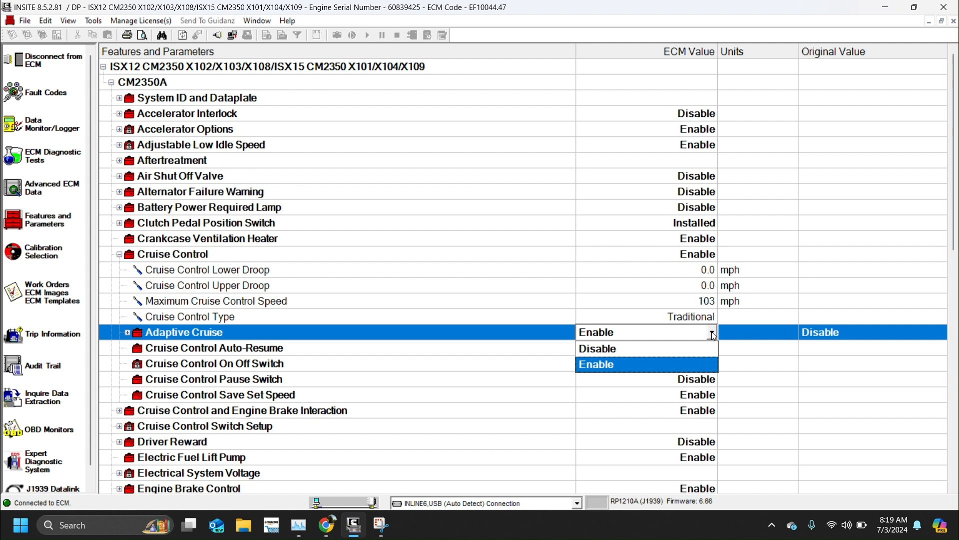
{"action": "left_click", "coordinate": [693, 349]}
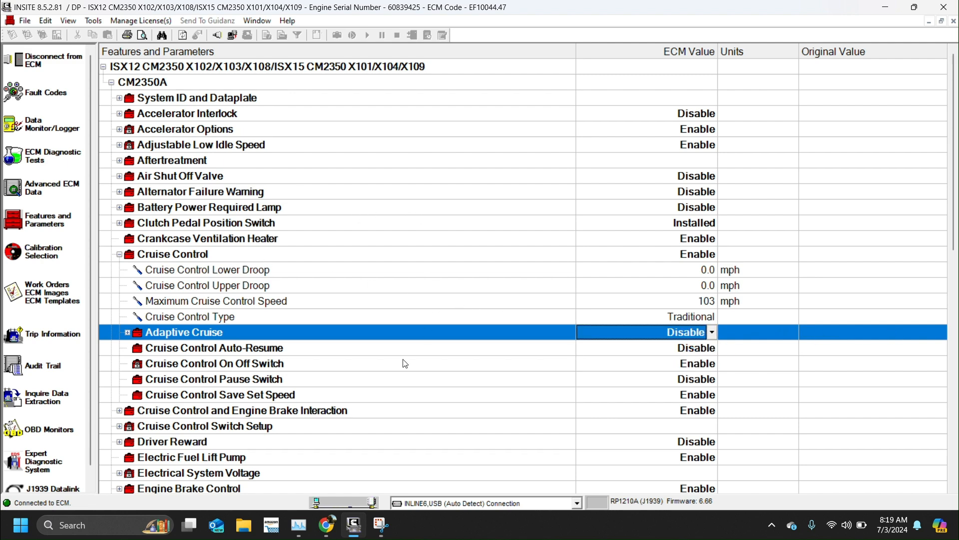
- View the Send To options for the Cruise Control feature, dismiss them without sending, and look over the feature list again
{"action": "right_click", "coordinate": [405, 265]}
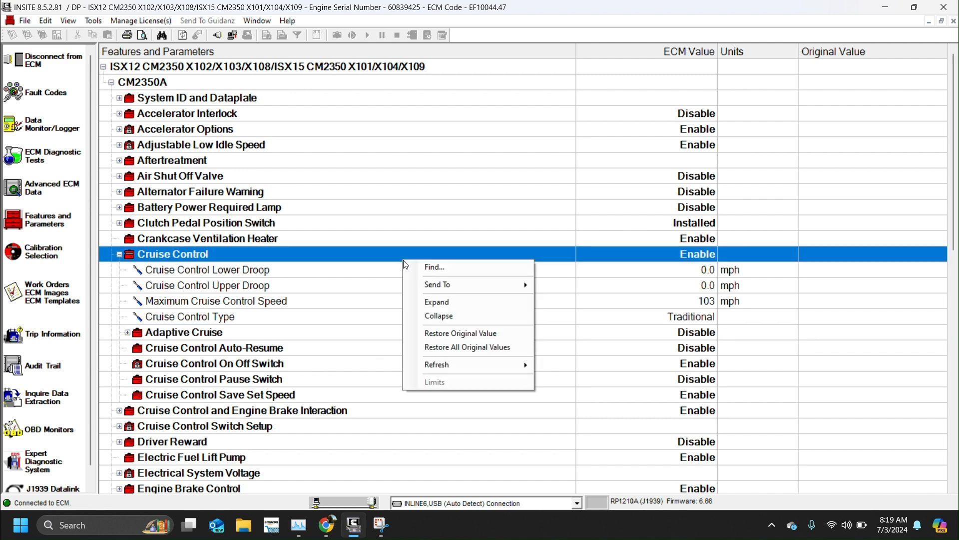
{"action": "mouse_move", "coordinate": [434, 286]}
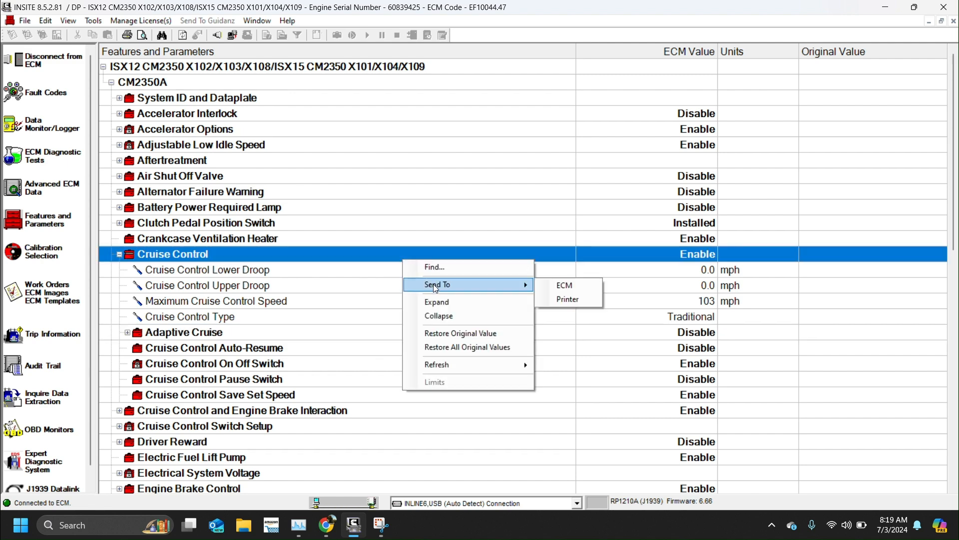
{"action": "left_click", "coordinate": [559, 189]}
{"action": "scroll", "coordinate": [358, 389], "scroll_direction": "down", "scroll_amount": 6}
{"action": "scroll", "coordinate": [358, 388], "scroll_direction": "up", "scroll_amount": 3}
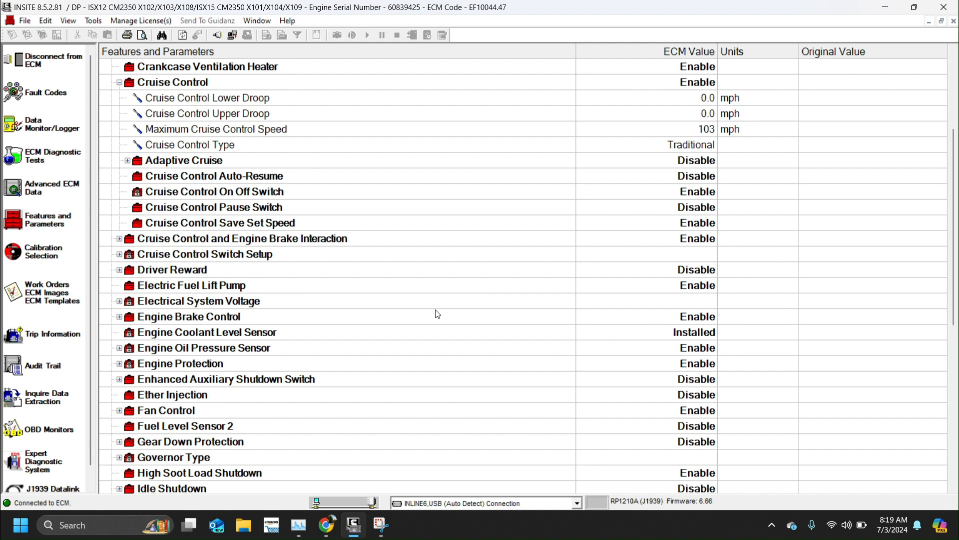
{"action": "scroll", "coordinate": [446, 264], "scroll_direction": "up", "scroll_amount": 4}
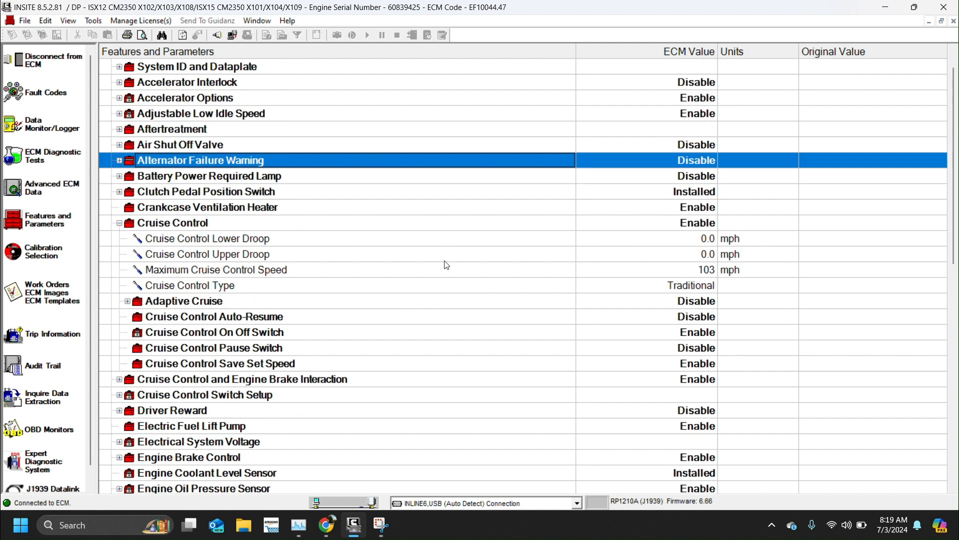
- Minimize INSITE, launch Electronic Service Analyst (ESA) from the desktop, and connect it to the truck
{"action": "left_click", "coordinate": [887, 11]}
{"action": "left_click", "coordinate": [594, 19]}
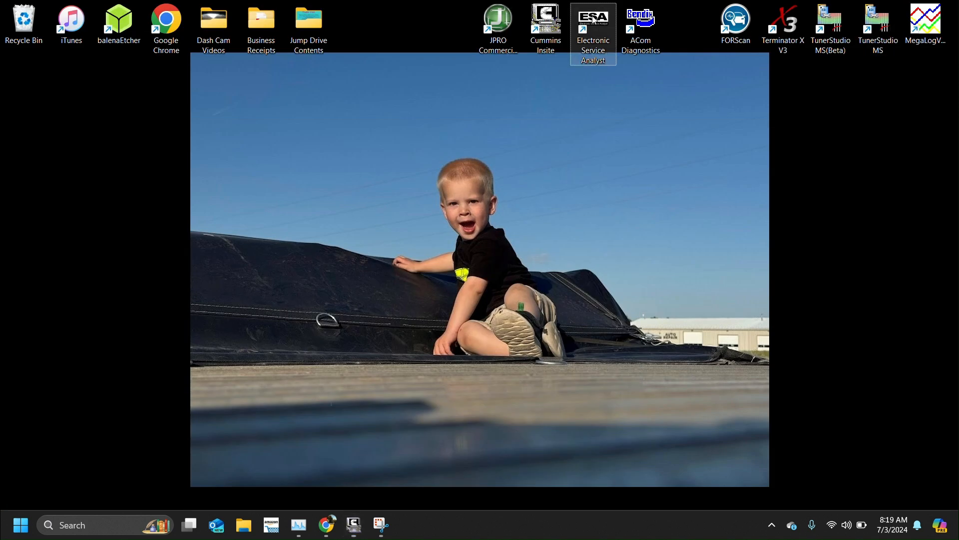
{"action": "double_click", "coordinate": [594, 19]}
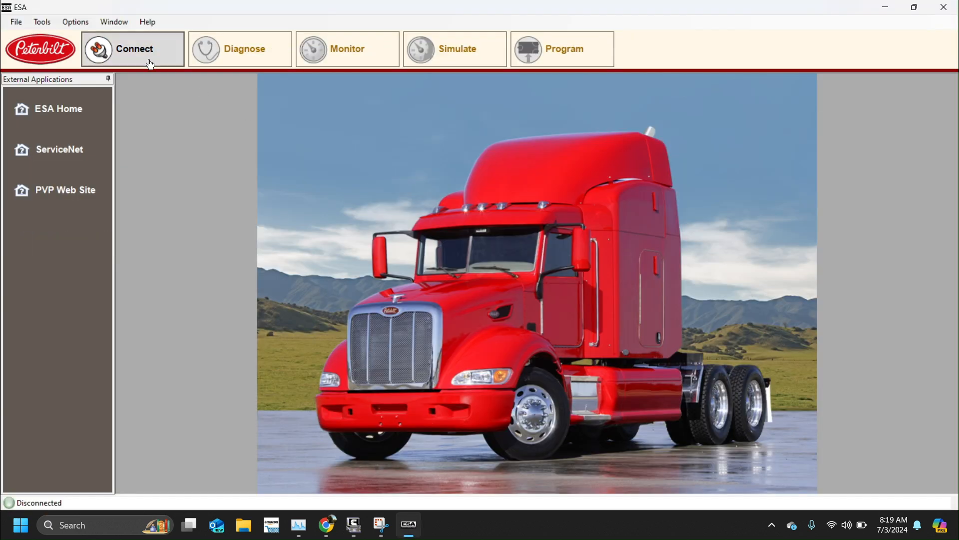
{"action": "left_click", "coordinate": [150, 64]}
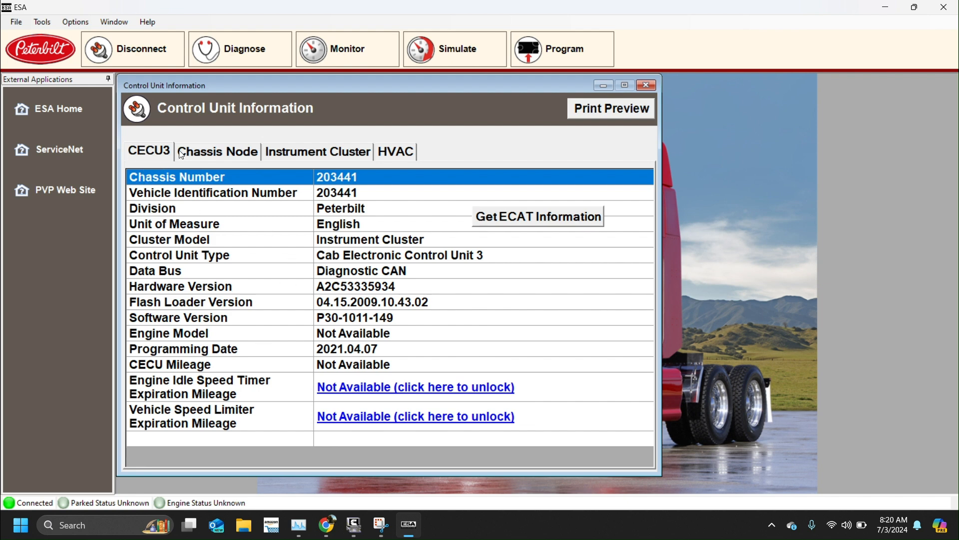
- Review the Chassis Node, Instrument Cluster and HVAC control unit information and close its window
{"action": "left_click", "coordinate": [205, 150]}
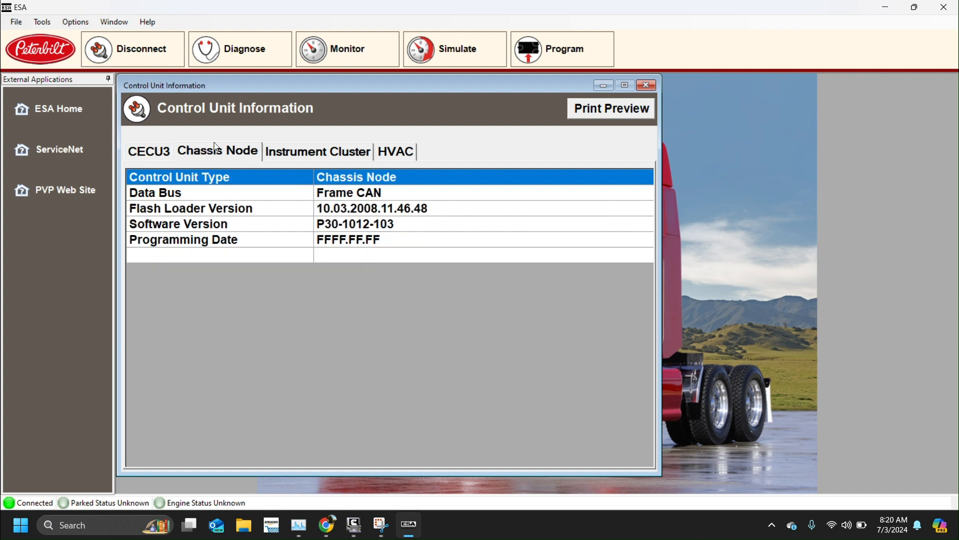
{"action": "left_click", "coordinate": [311, 152]}
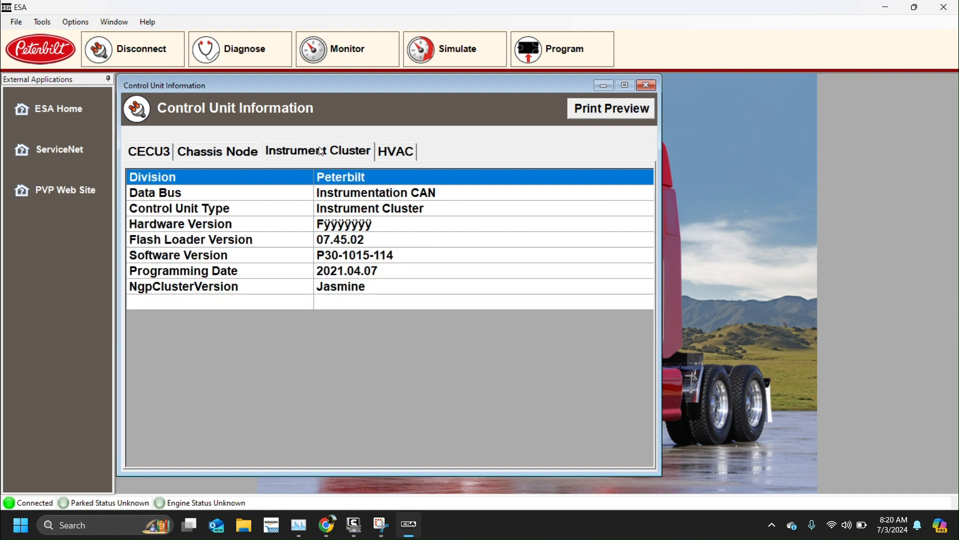
{"action": "left_click", "coordinate": [407, 151]}
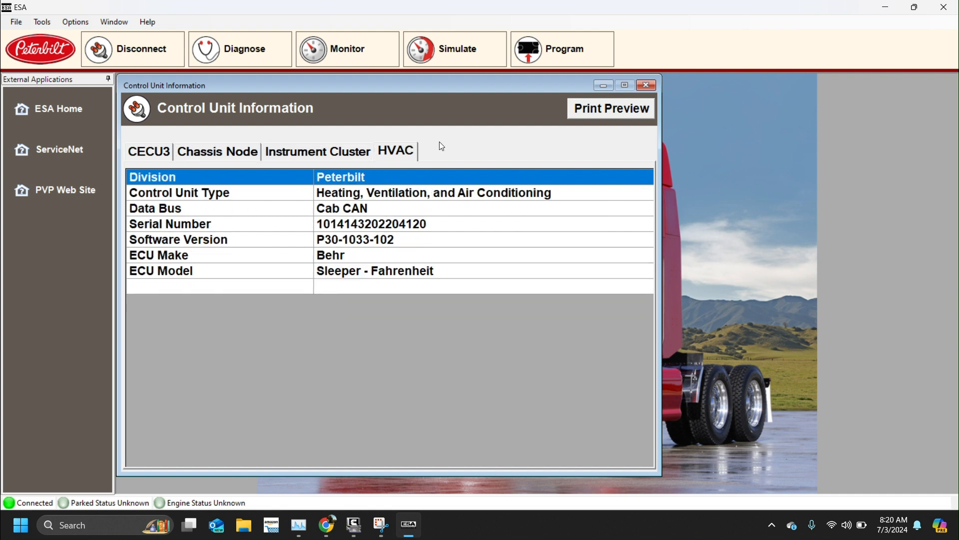
{"action": "left_click", "coordinate": [648, 87]}
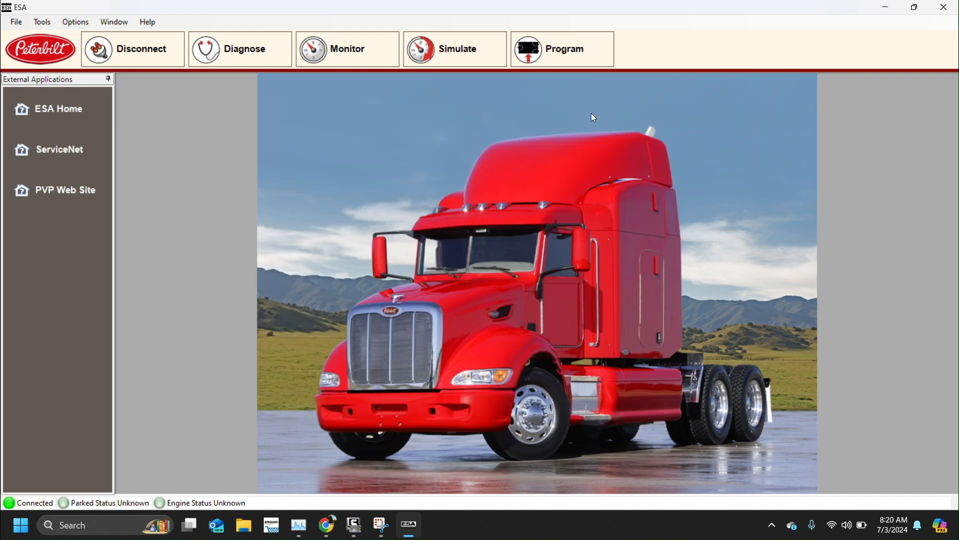
- Open the programmable parameters and review the Adaptive Cruise Control Type options, keeping ACC Display Disabled
{"action": "left_click", "coordinate": [577, 51]}
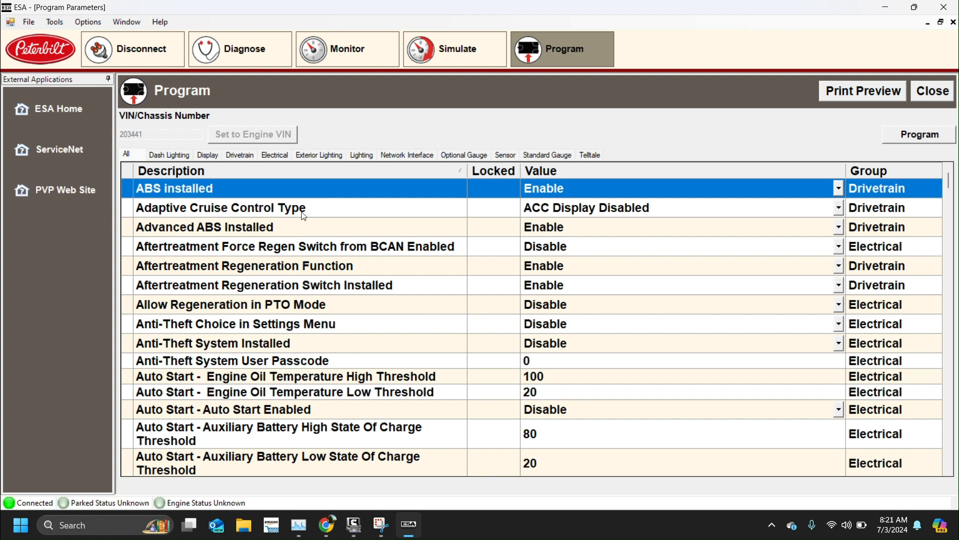
{"action": "left_click", "coordinate": [840, 209]}
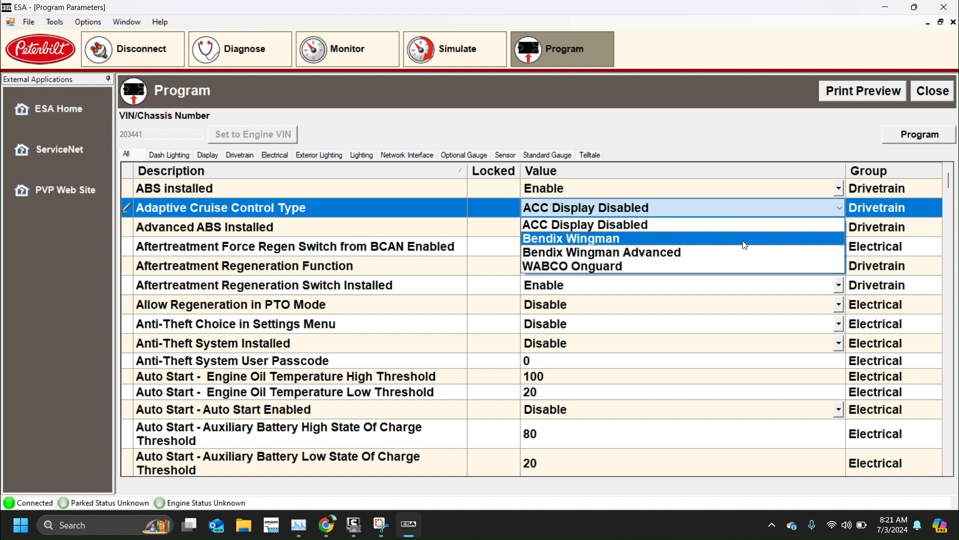
{"action": "left_click", "coordinate": [650, 229]}
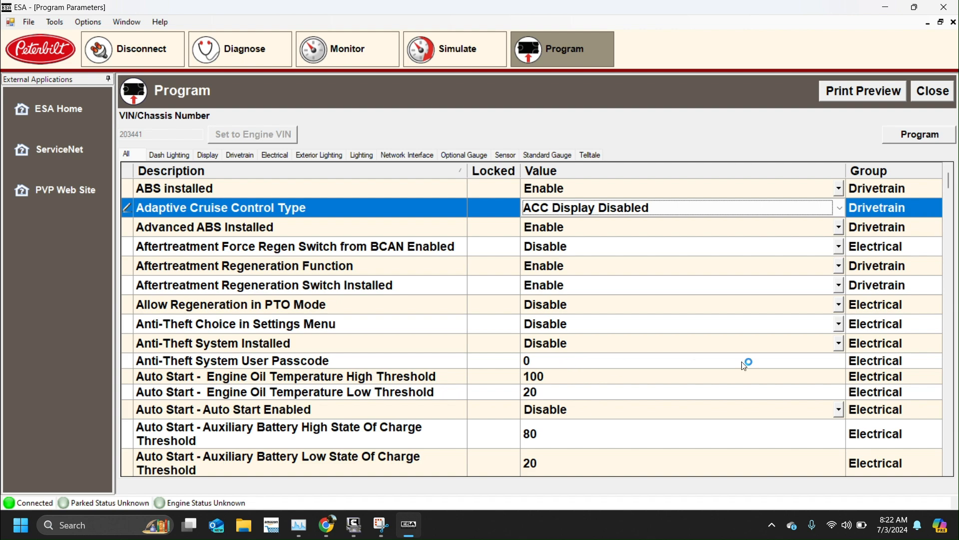
- Browse the full list of programmable parameters beyond the backlighting and cruise control entries and return to its beginning
{"action": "scroll", "coordinate": [467, 391], "scroll_direction": "down", "scroll_amount": 5}
{"action": "scroll", "coordinate": [467, 391], "scroll_direction": "down", "scroll_amount": 5}
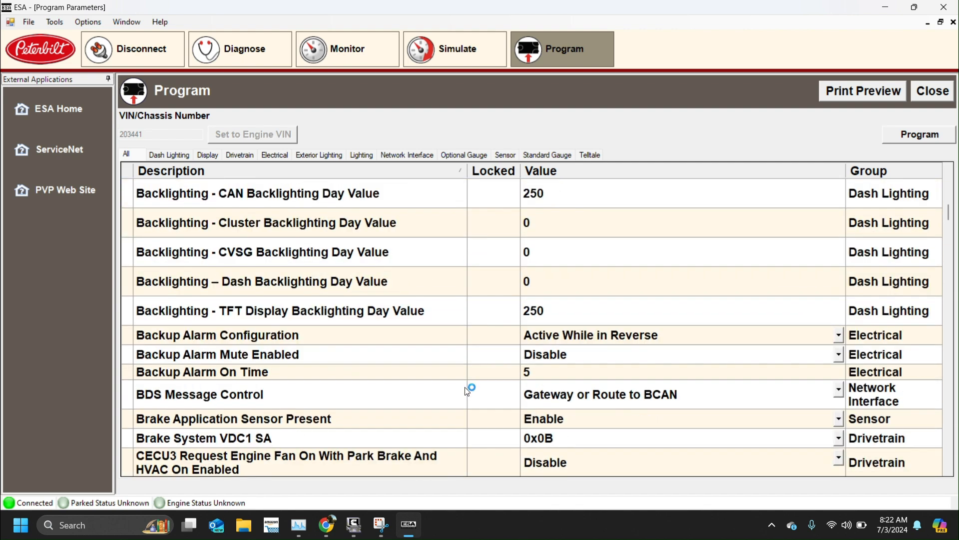
{"action": "scroll", "coordinate": [467, 391], "scroll_direction": "down", "scroll_amount": 5}
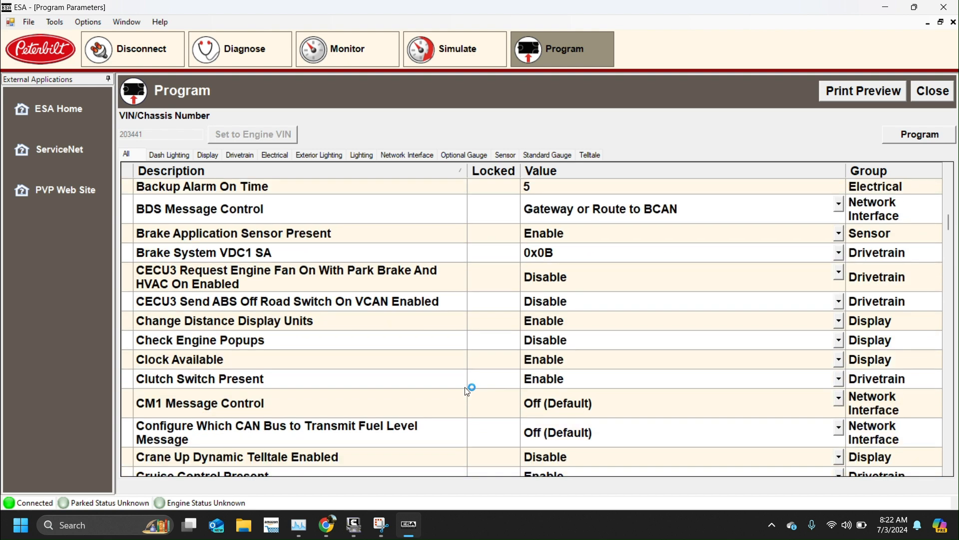
{"action": "scroll", "coordinate": [467, 390], "scroll_direction": "down", "scroll_amount": 1}
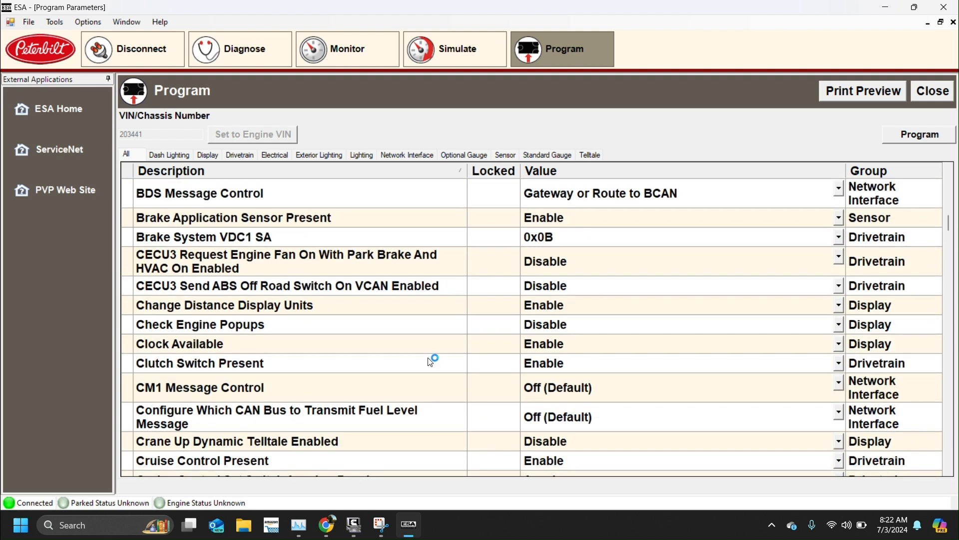
{"action": "scroll", "coordinate": [634, 420], "scroll_direction": "down", "scroll_amount": 10}
{"action": "scroll", "coordinate": [633, 420], "scroll_direction": "up", "scroll_amount": 20}
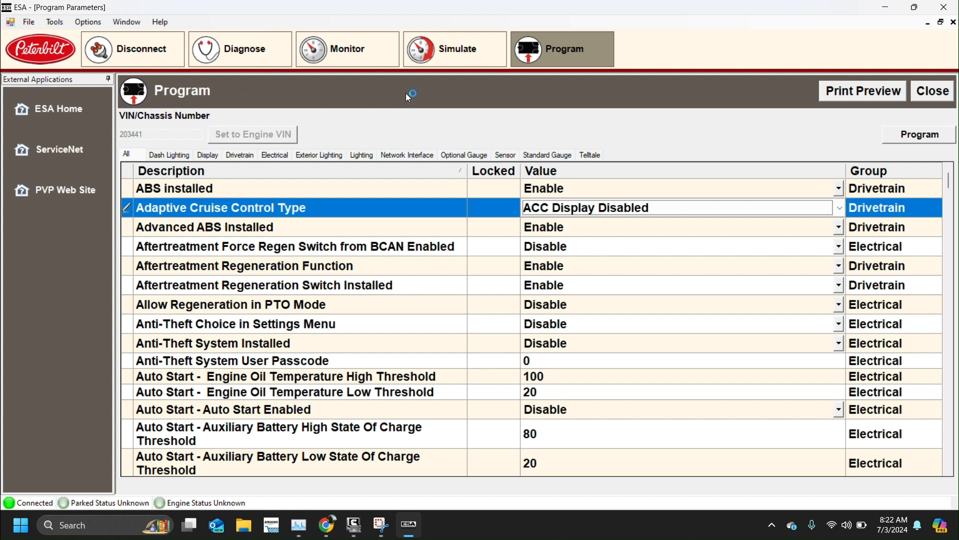
- Review ESA's diagnostic trouble codes for all control units, plus its Monitor and Simulate component views
{"action": "left_click", "coordinate": [264, 65]}
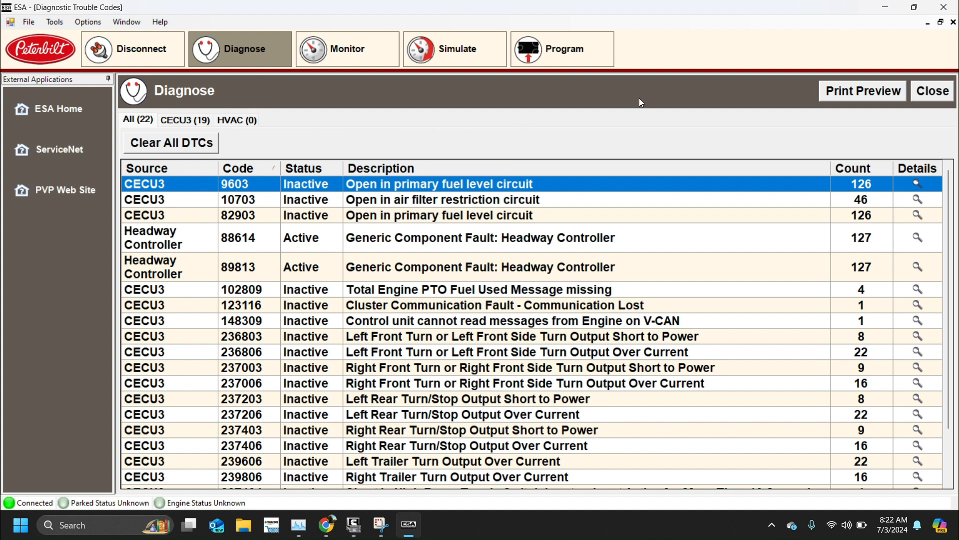
{"action": "left_click", "coordinate": [336, 55]}
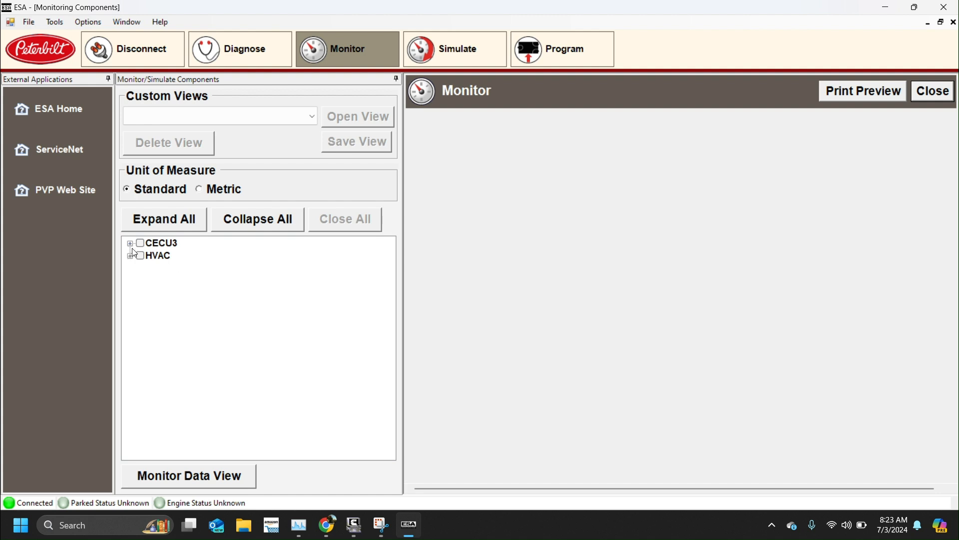
{"action": "left_click", "coordinate": [480, 62]}
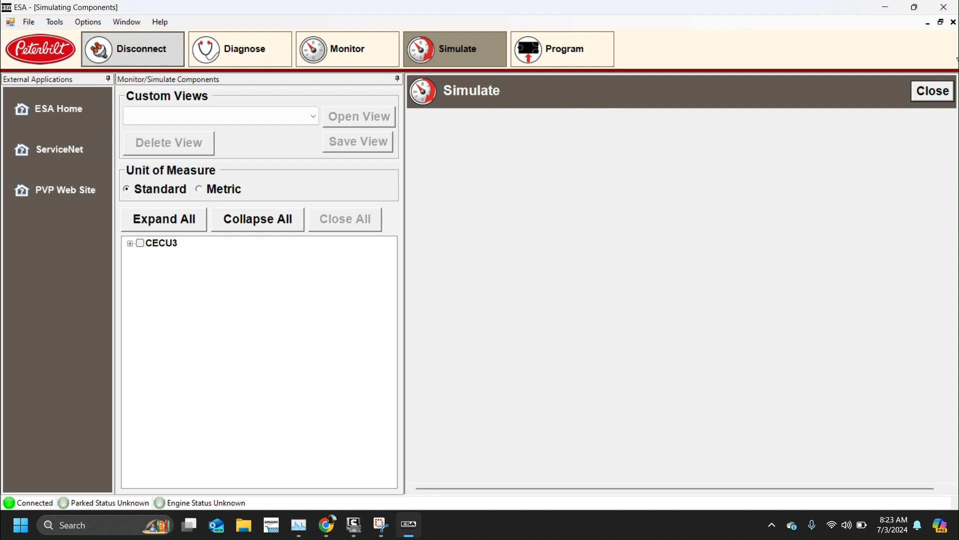
- Close ESA, launch Bendix ACom Diagnostics from the desktop, and start it with the EC-60 ECU on the SAE J1708 line
{"action": "left_click", "coordinate": [946, 7]}
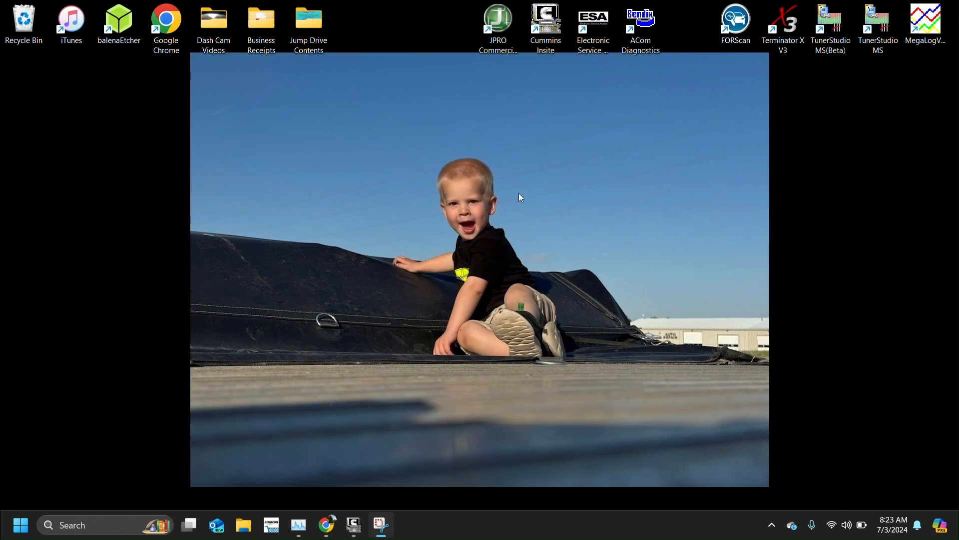
{"action": "left_click", "coordinate": [646, 15]}
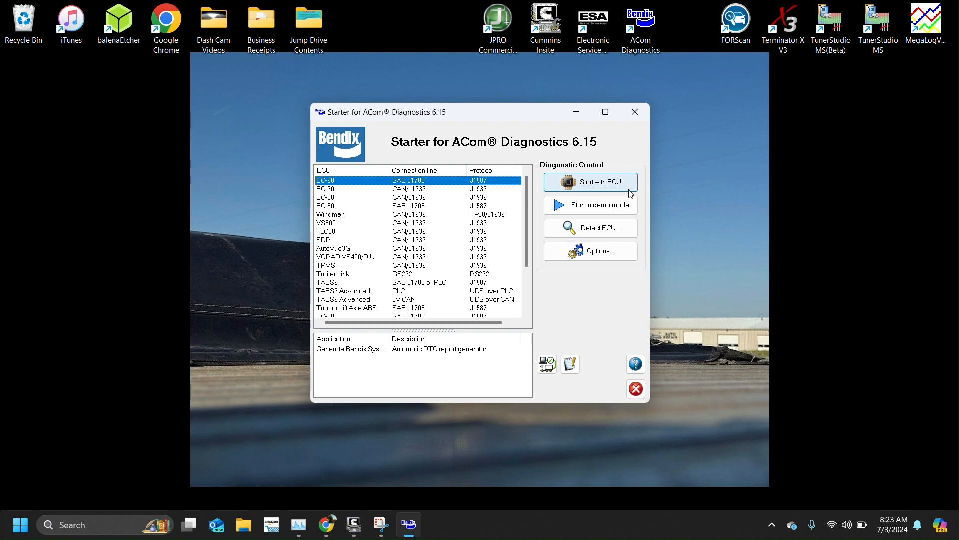
{"action": "left_click", "coordinate": [589, 181]}
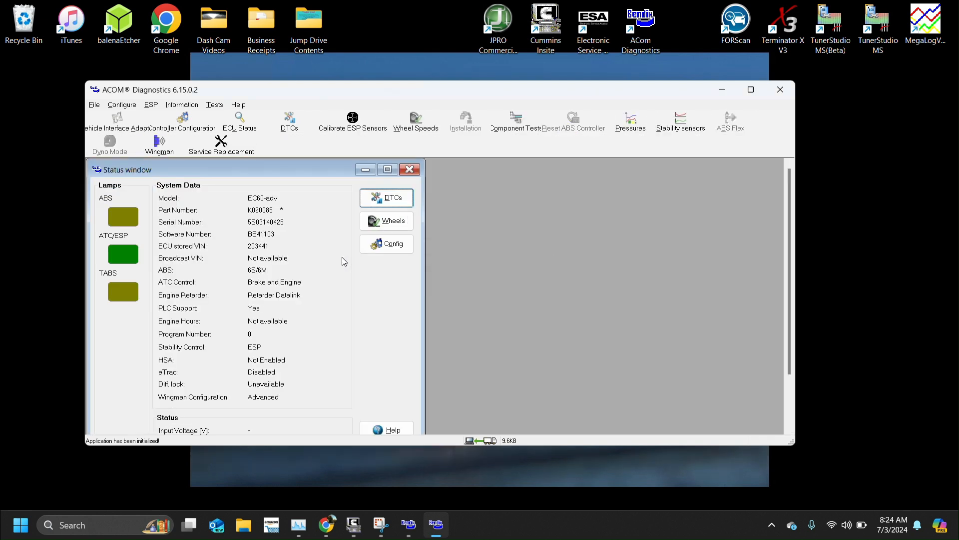
- Review the brake controller's diagnostic trouble codes and its wheel speed graph, closing each window after viewing
{"action": "left_click", "coordinate": [400, 205]}
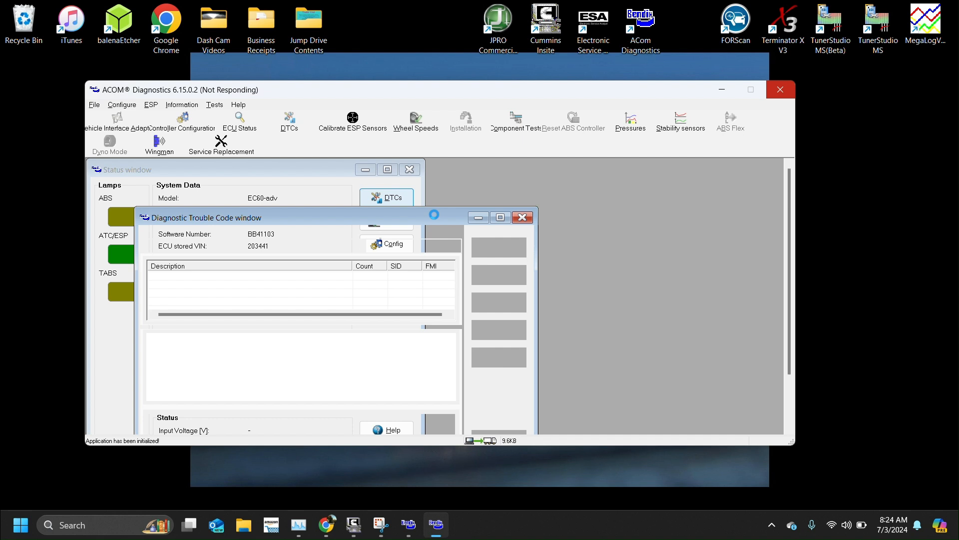
{"action": "left_click_drag", "start_coordinate": [436, 219], "coordinate": [448, 163]}
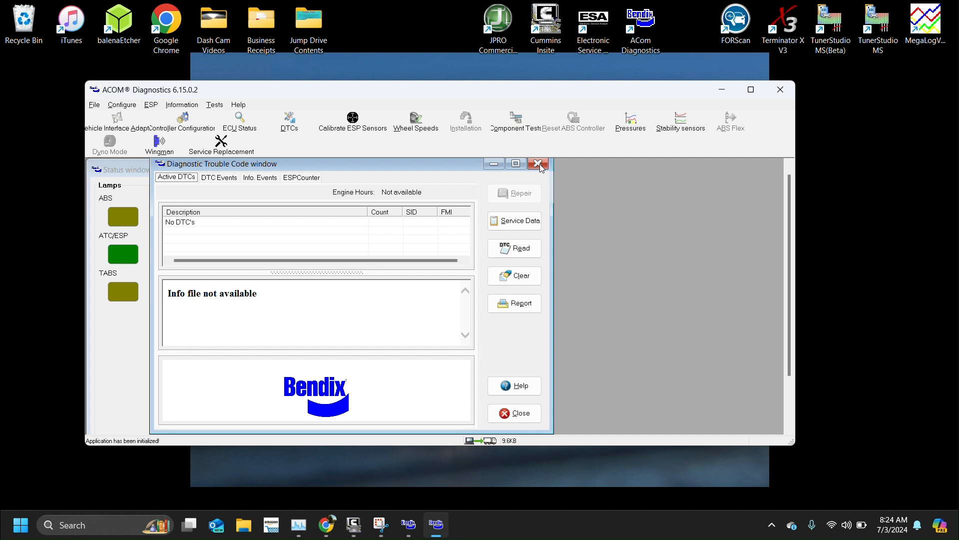
{"action": "left_click", "coordinate": [539, 164]}
{"action": "left_click", "coordinate": [432, 116]}
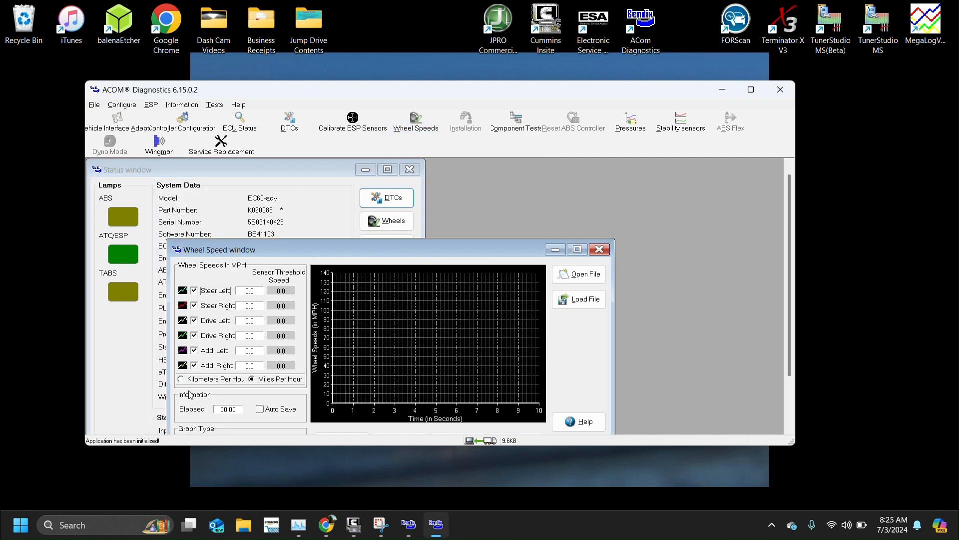
{"action": "left_click_drag", "start_coordinate": [329, 248], "coordinate": [306, 183]}
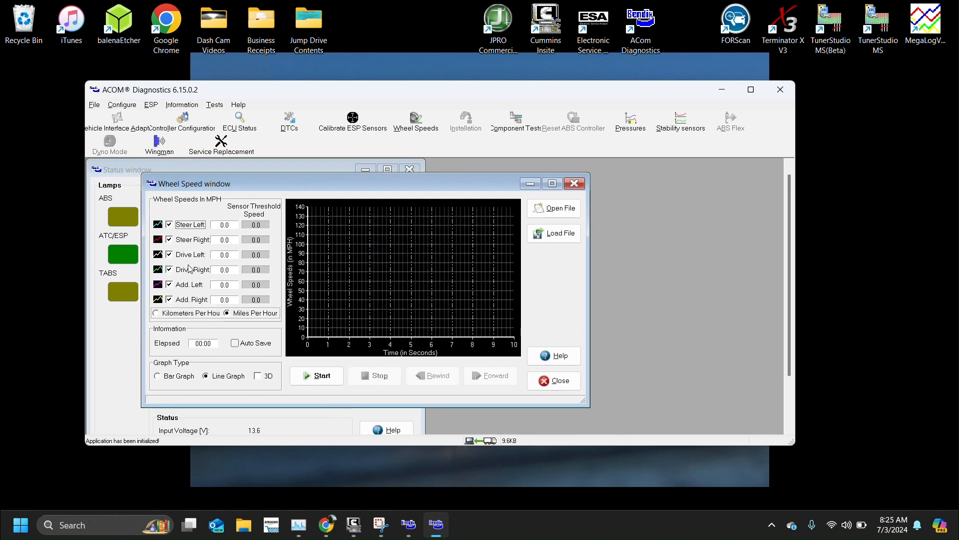
{"action": "left_click", "coordinate": [554, 380]}
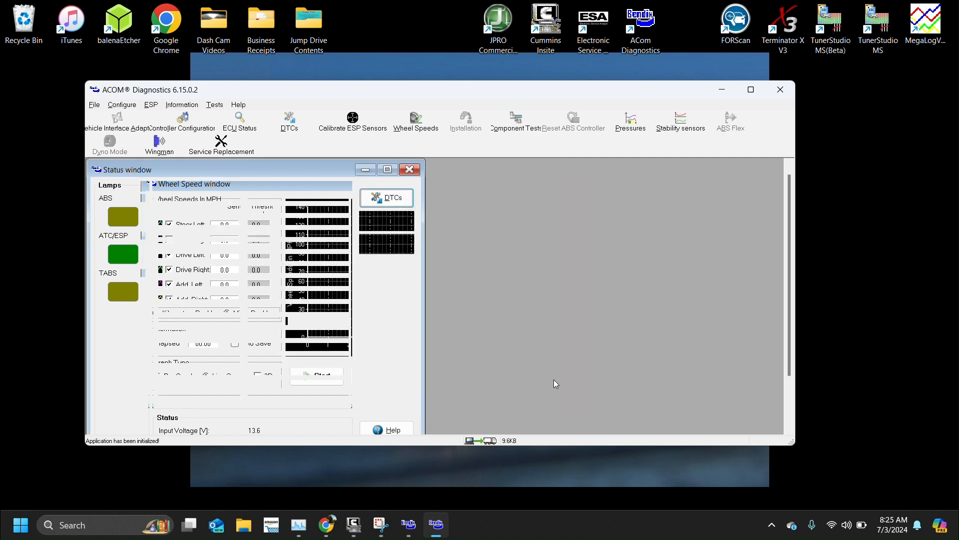
- Inspect the ESP sensor calibration options, keeping Lateral Acceleration as the sensor, and close the dialog without starting a calibration
{"action": "left_click", "coordinate": [347, 124]}
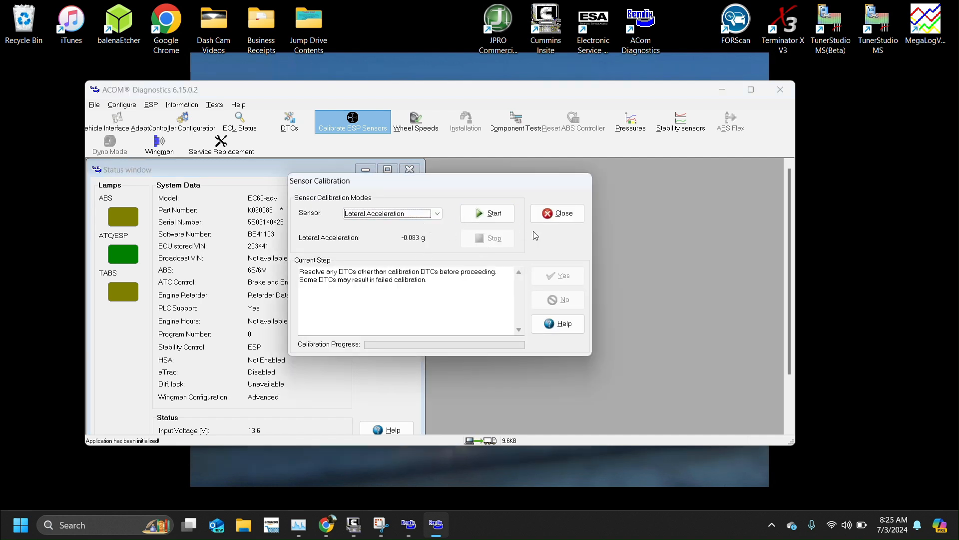
{"action": "left_click", "coordinate": [436, 212]}
{"action": "left_click", "coordinate": [436, 212]}
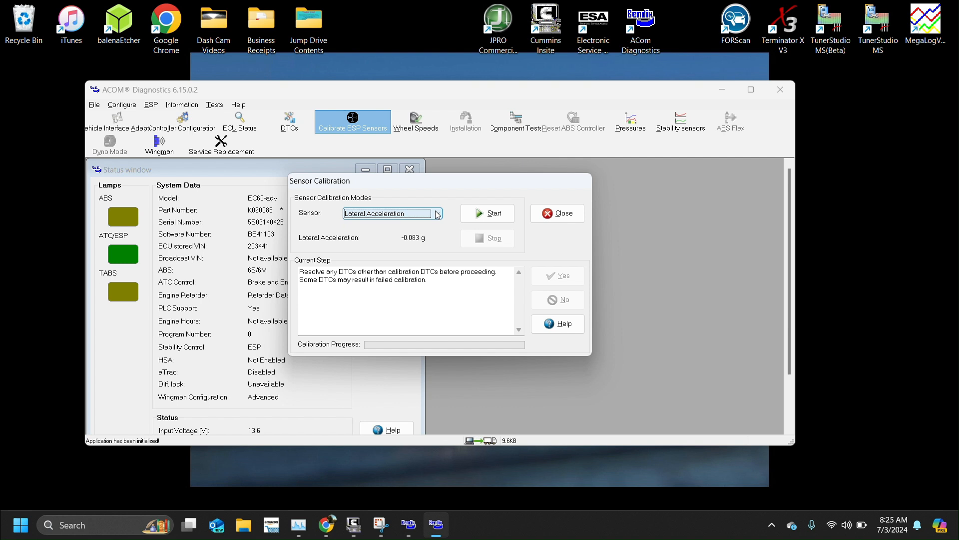
{"action": "left_click", "coordinate": [550, 206]}
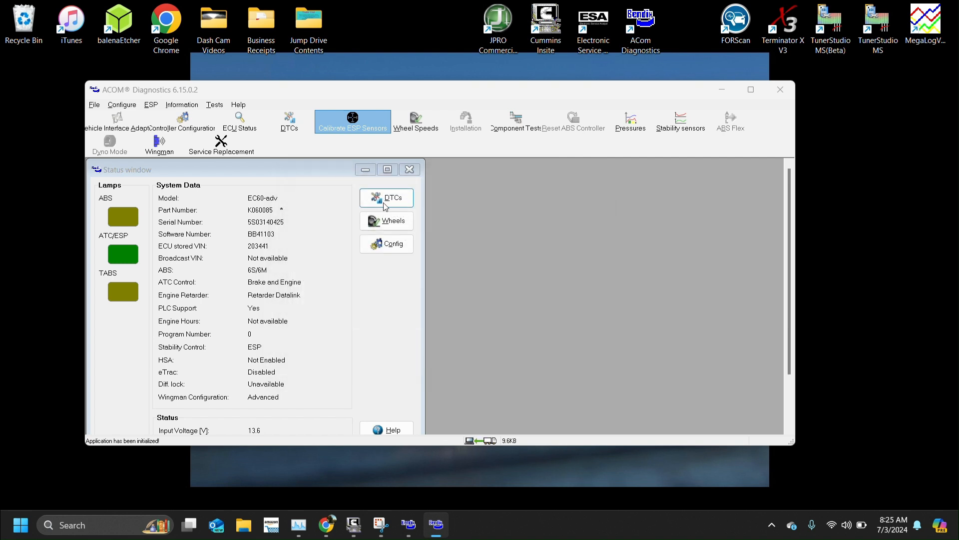
- Open the component tests, acknowledge the parked-vehicle safety warning, review the modulator tests, and close the window
{"action": "left_click", "coordinate": [516, 122]}
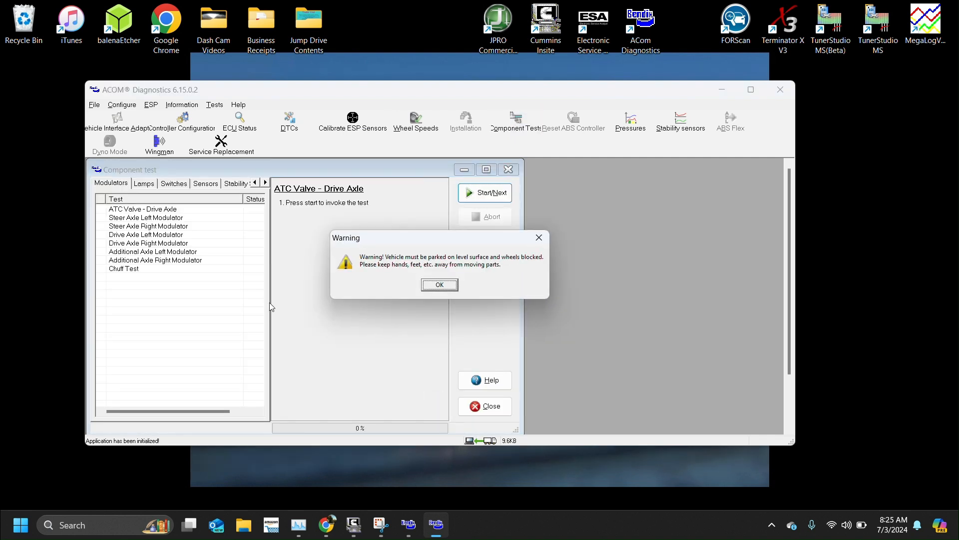
{"action": "left_click", "coordinate": [434, 286]}
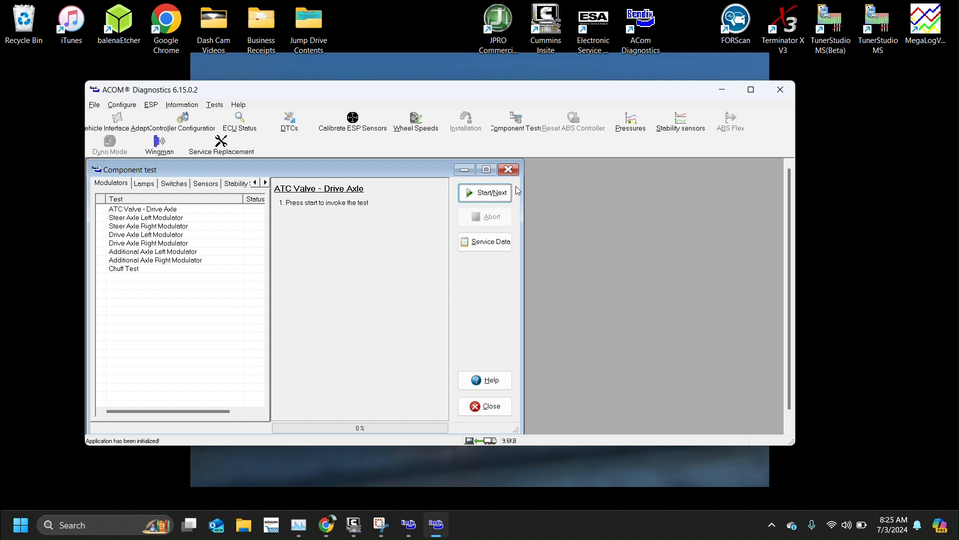
{"action": "left_click", "coordinate": [509, 169]}
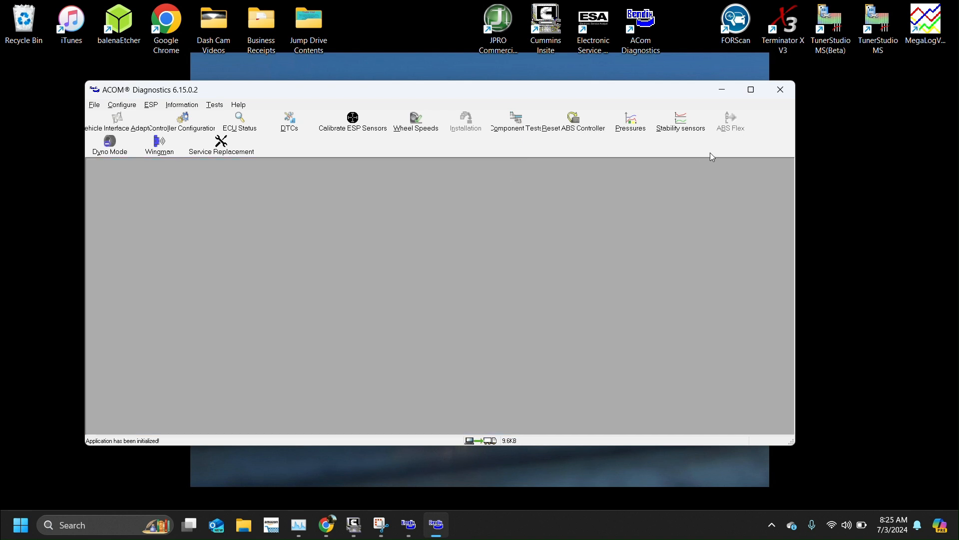
- Review the air pressure graph and the Service Replacement backup and download options, closing each one
{"action": "left_click", "coordinate": [642, 126]}
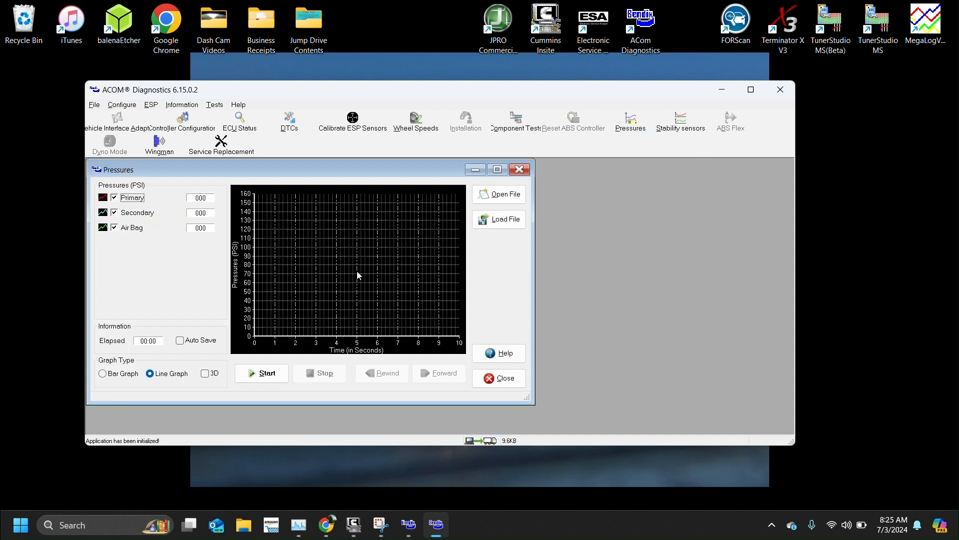
{"action": "left_click", "coordinate": [520, 169]}
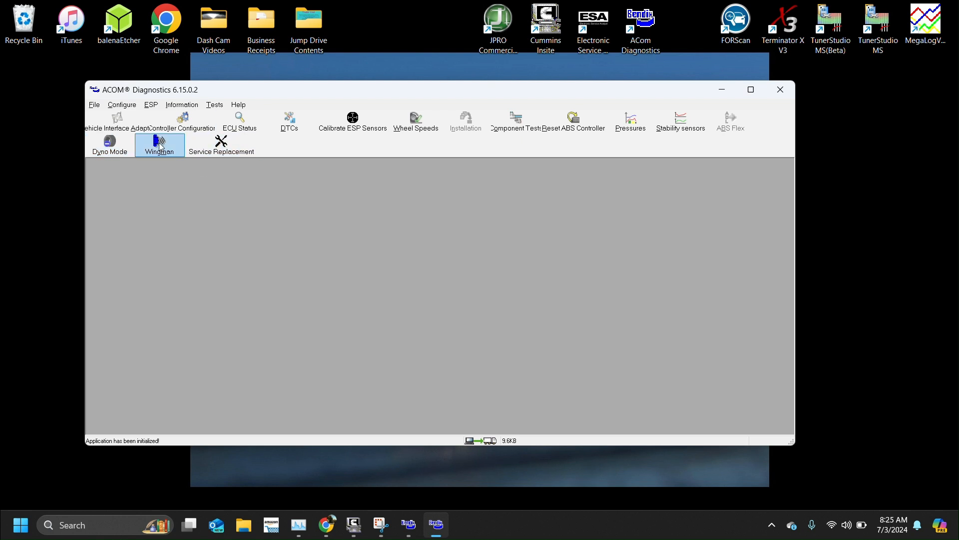
{"action": "left_click", "coordinate": [231, 145]}
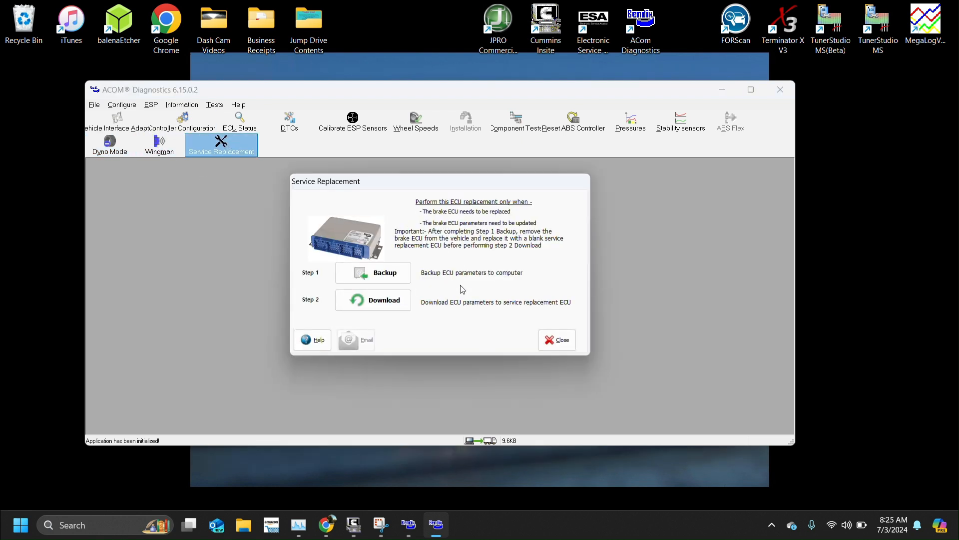
{"action": "left_click", "coordinate": [570, 345]}
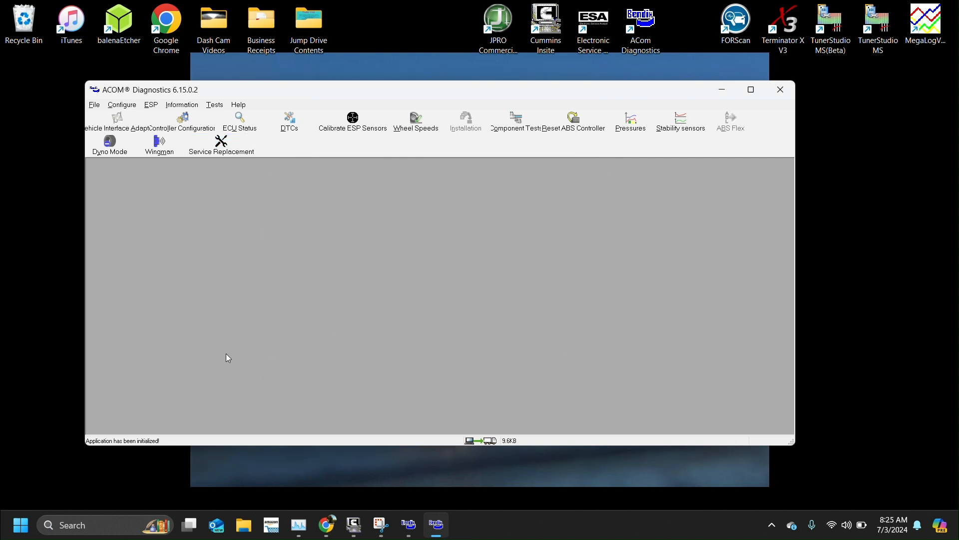
- Switch to the Wingman radar diagnostics and show its active DTCs in a maximized window
{"action": "left_click", "coordinate": [167, 142]}
{"action": "left_click", "coordinate": [430, 289]}
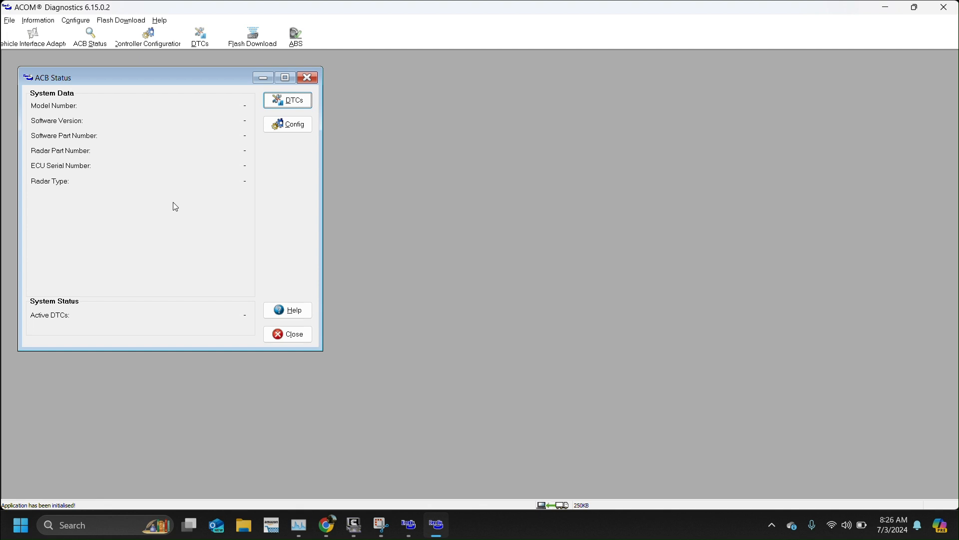
{"action": "left_click", "coordinate": [290, 100]}
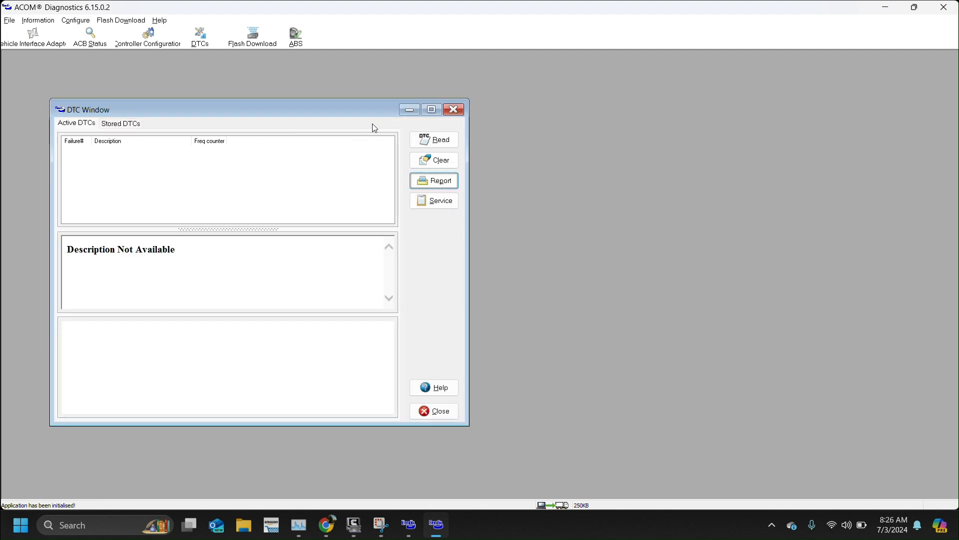
{"action": "left_click", "coordinate": [432, 111]}
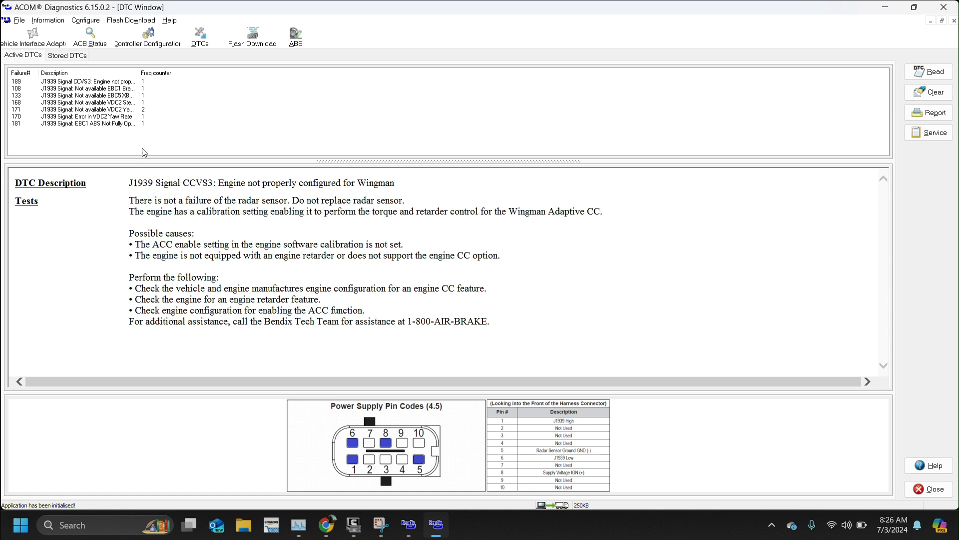
- Read the descriptions and test procedures of the active Wingman DTCs, including failures 108, 171 and 181
{"action": "left_click", "coordinate": [92, 89]}
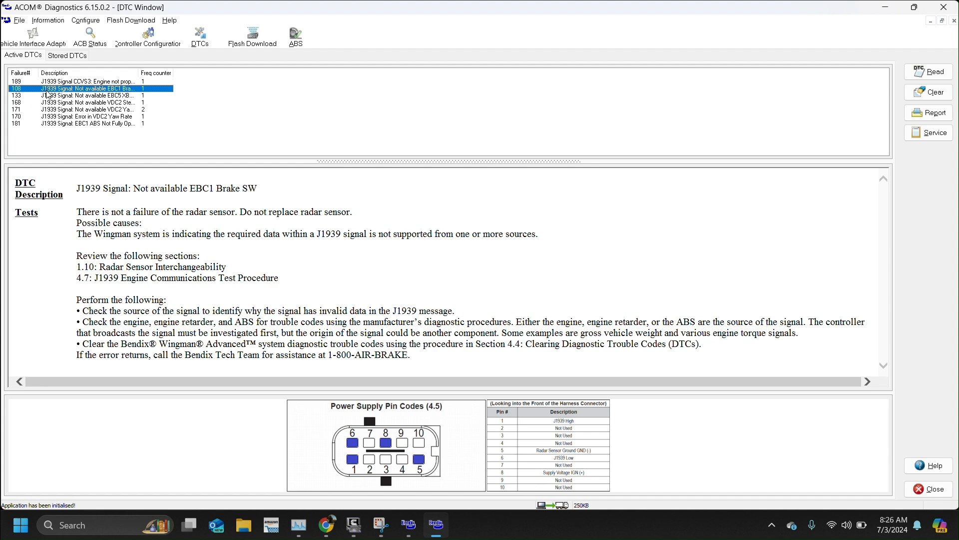
{"action": "left_click", "coordinate": [120, 110]}
{"action": "left_click", "coordinate": [109, 88]}
{"action": "left_click", "coordinate": [97, 124]}
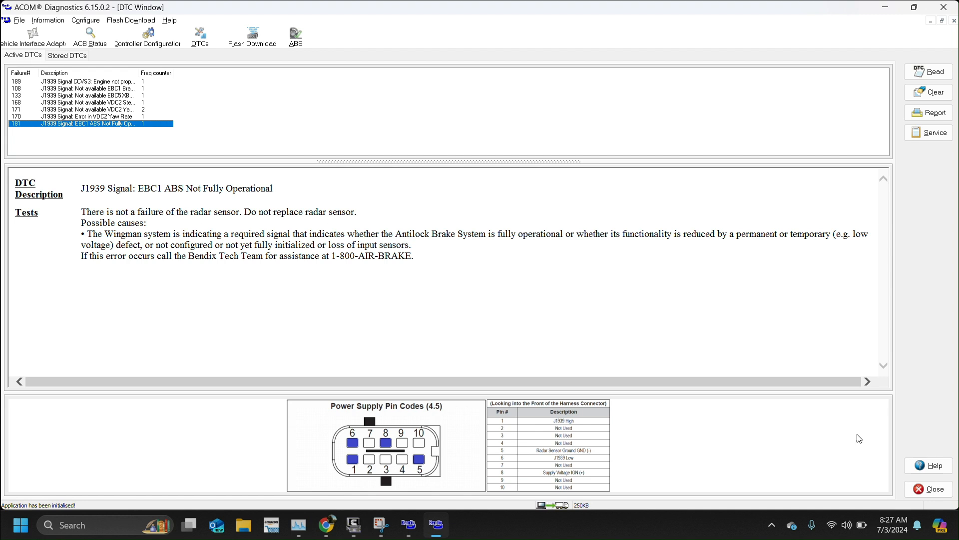
- Exit the Wingman diagnostics, browse the starter's list of supported ECUs to its end, and close the ACom starter
{"action": "left_click", "coordinate": [956, 9]}
{"action": "left_click", "coordinate": [956, 9]}
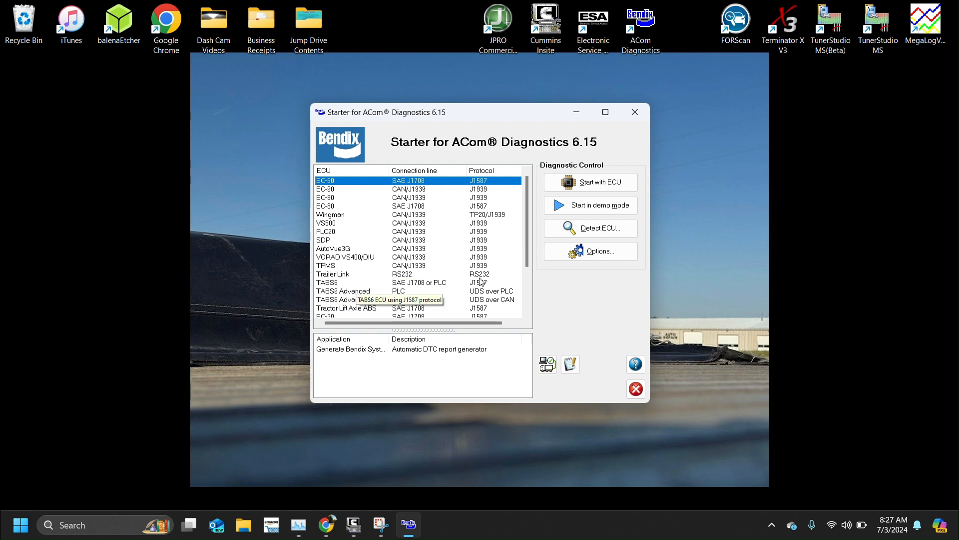
{"action": "left_click_drag", "start_coordinate": [530, 226], "coordinate": [528, 284]}
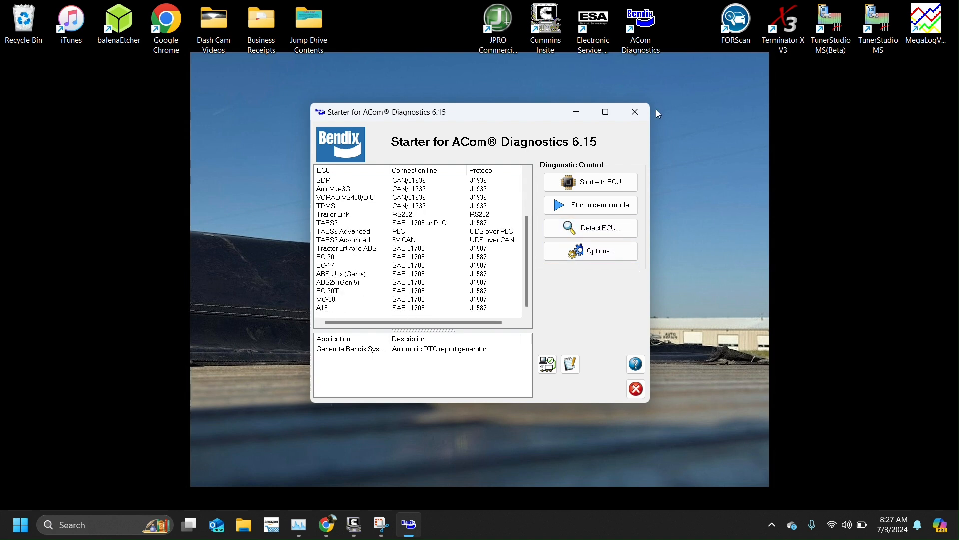
{"action": "left_click", "coordinate": [641, 113]}
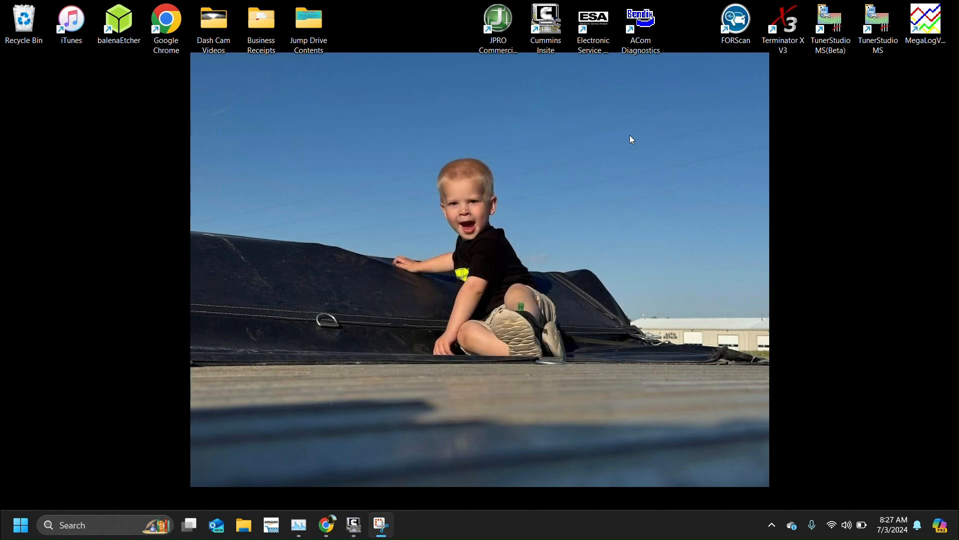
- Switch back to Cummins INSITE and disconnect it from the ECM
{"action": "left_click", "coordinate": [355, 525]}
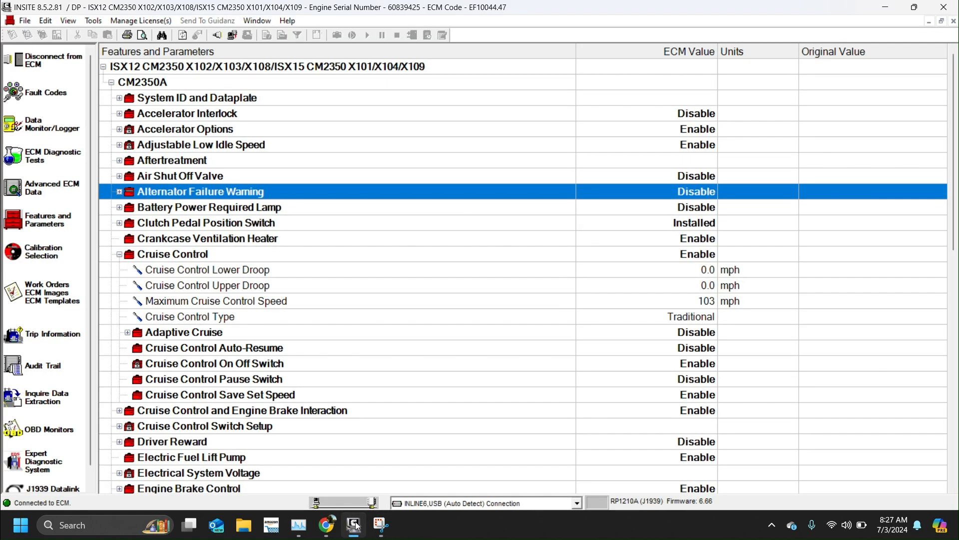
{"action": "left_click", "coordinate": [50, 67]}
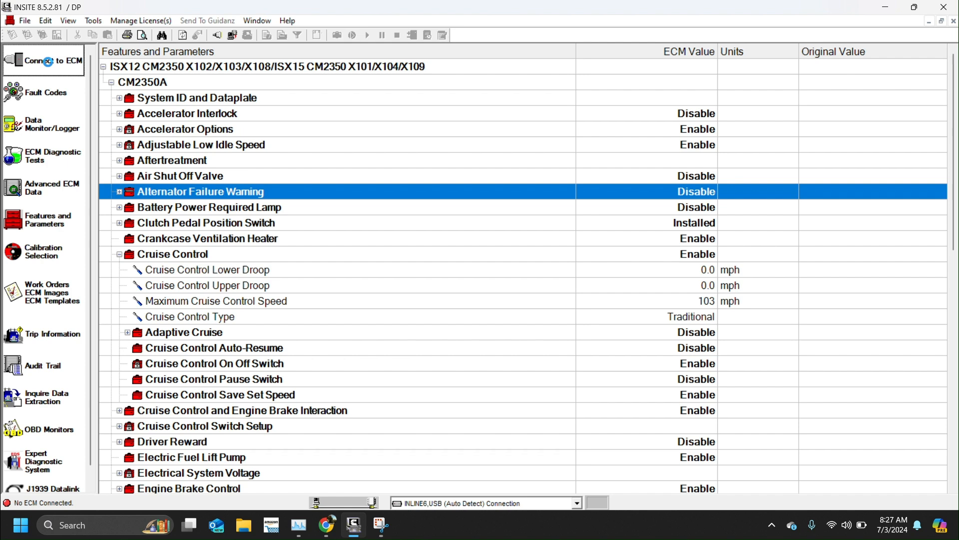